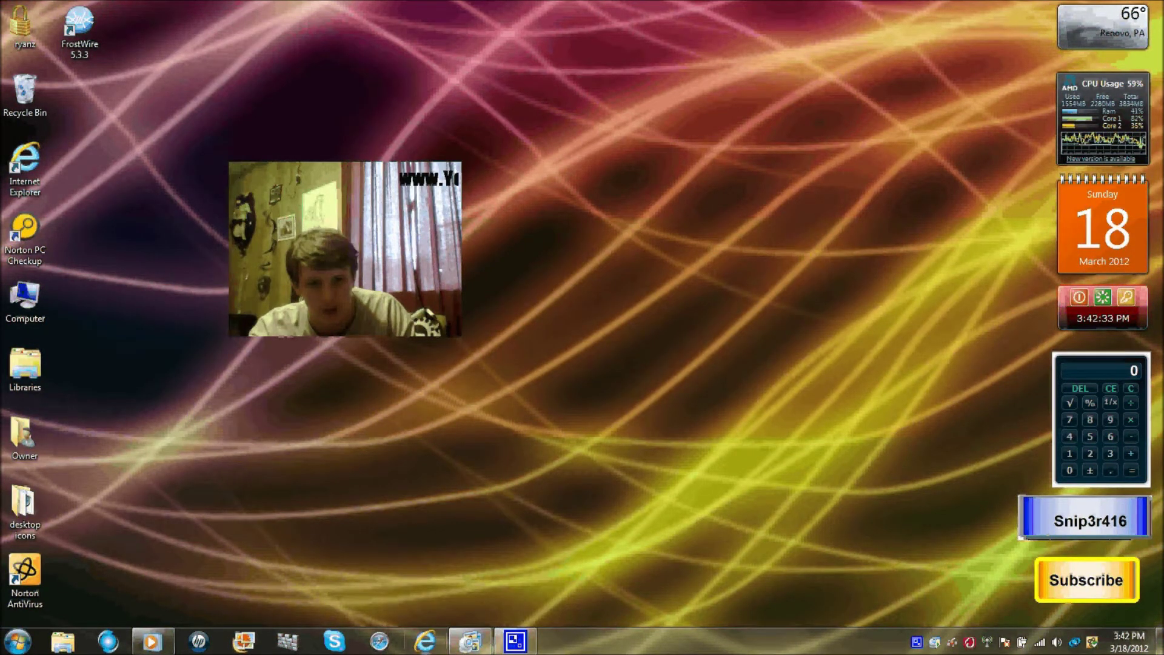
Step: Bring up Internet Explorer from the taskbar, showing the YouTube home page
click(421, 642)
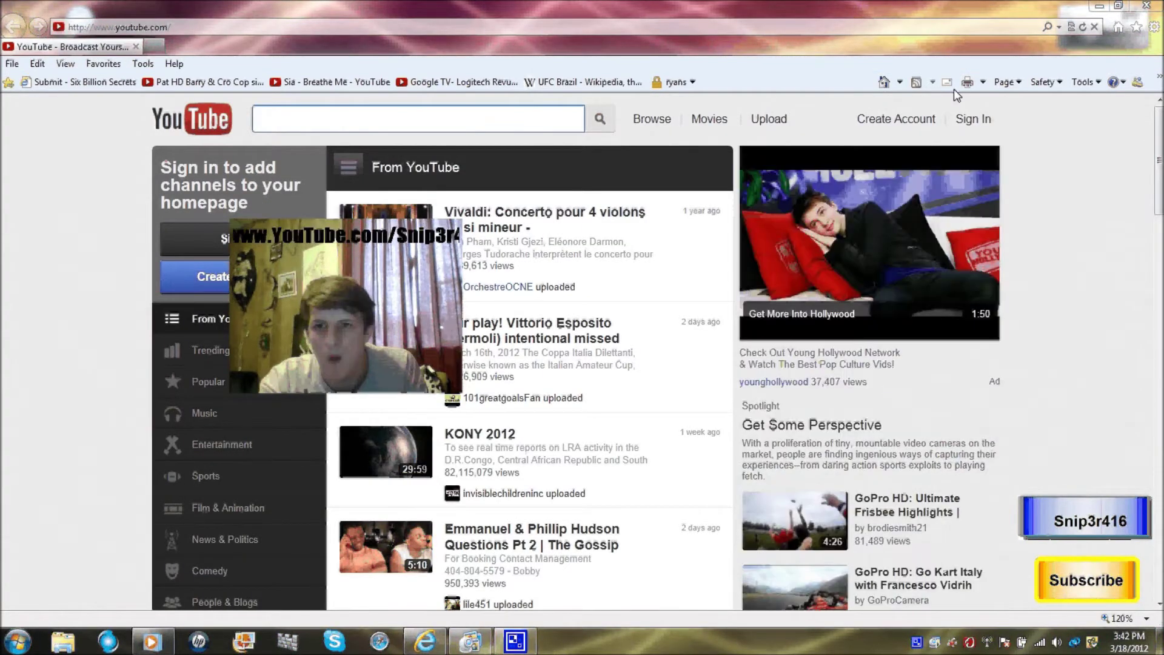
Step: Reach Yahoo! Mail from YouTube through a Yahoo search, then open the recorder's controls
click(1060, 31)
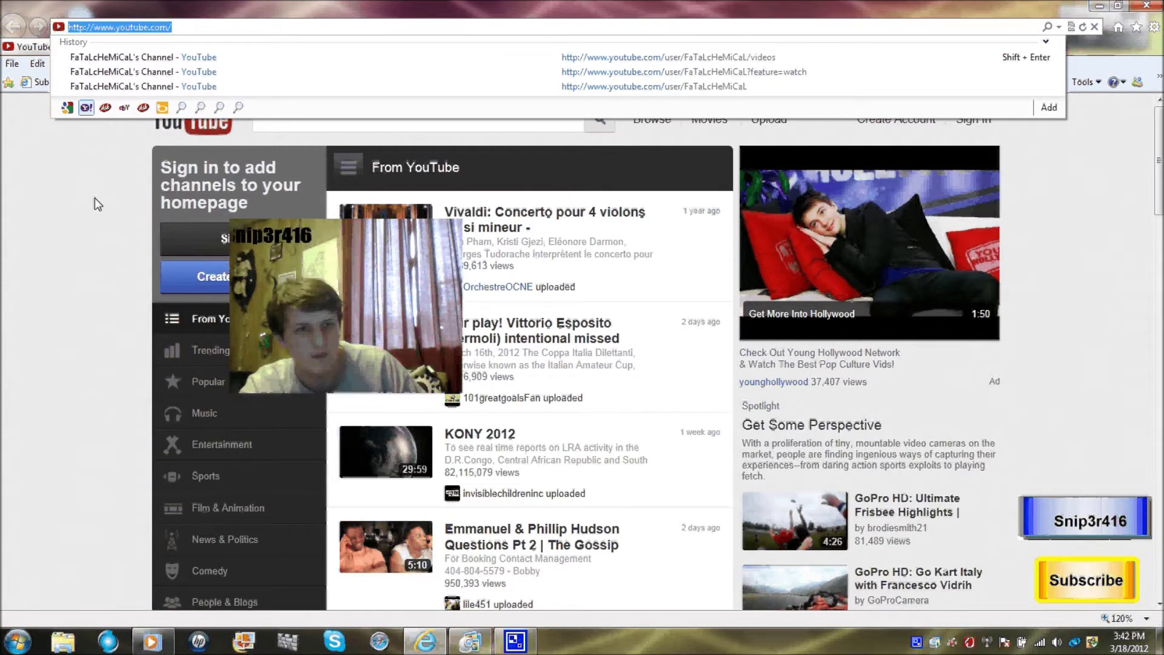
click(86, 109)
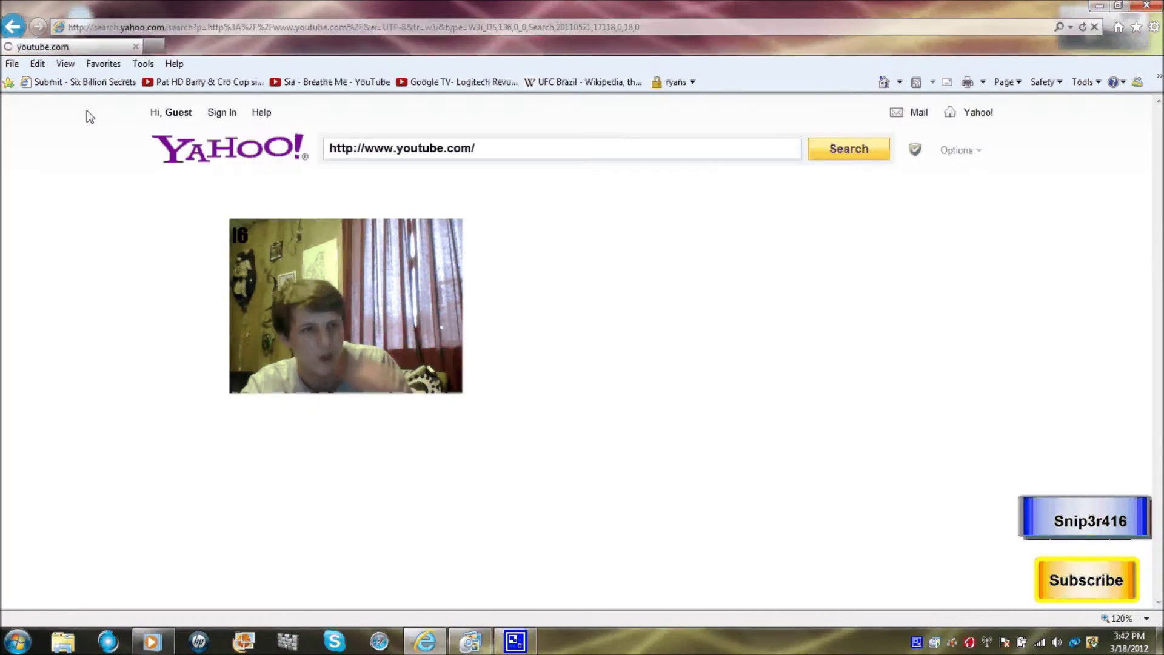
click(915, 112)
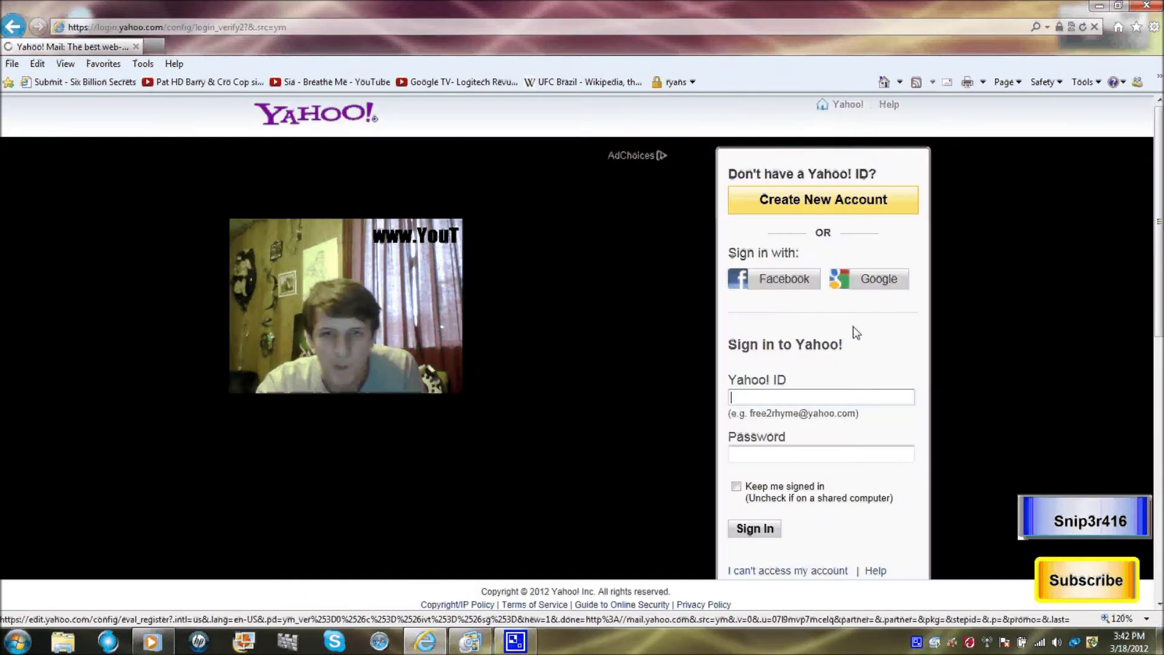
right_click(952, 647)
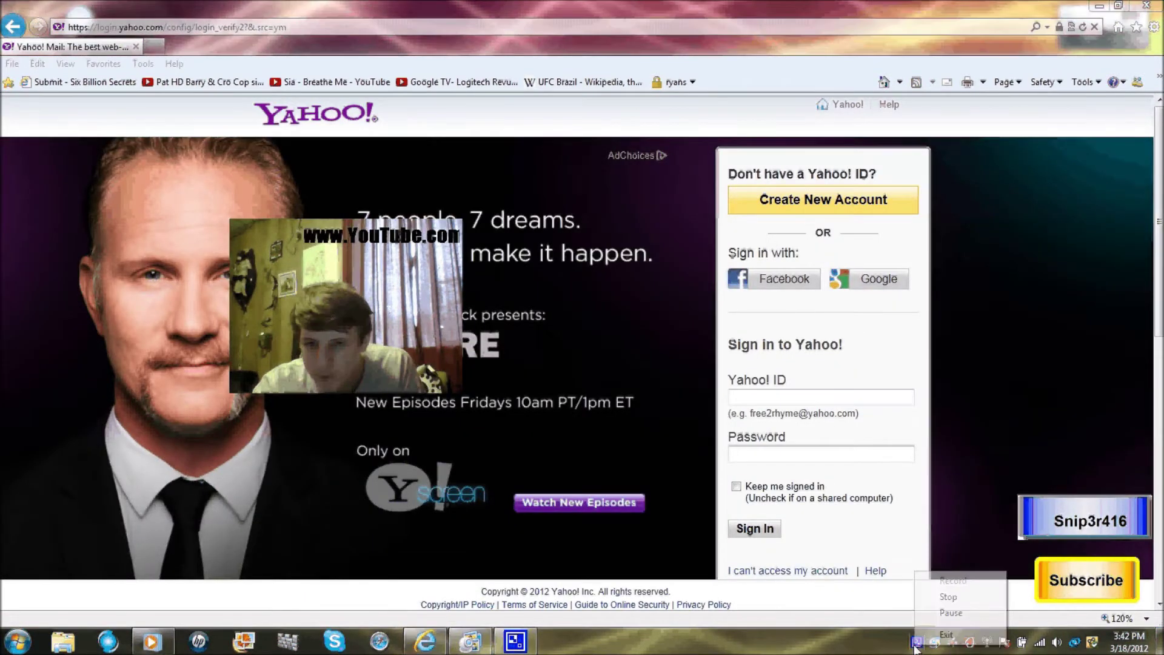
Step: Pause the recording, dismiss the make-homepage tip and open the inbox
click(942, 581)
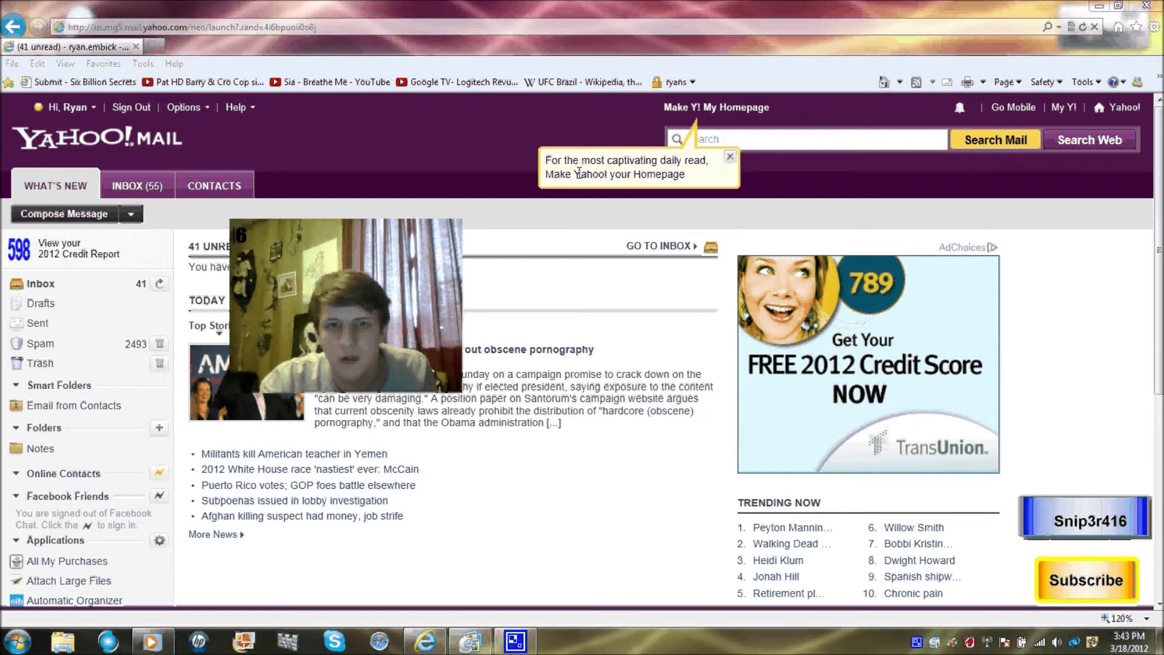
click(729, 156)
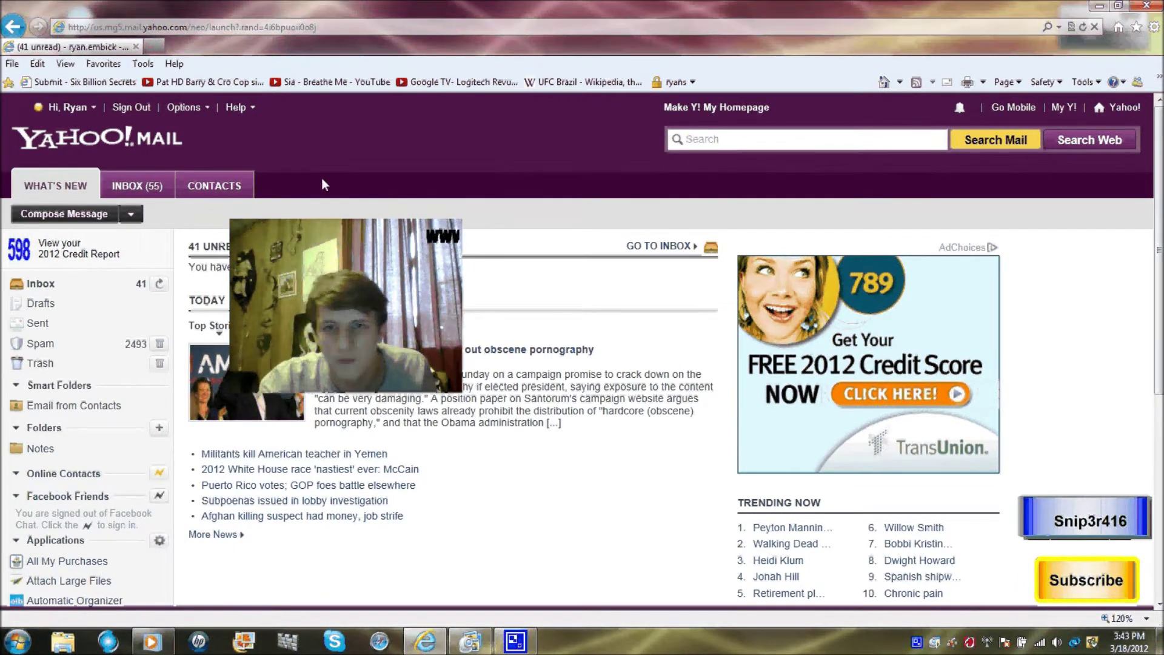
click(146, 192)
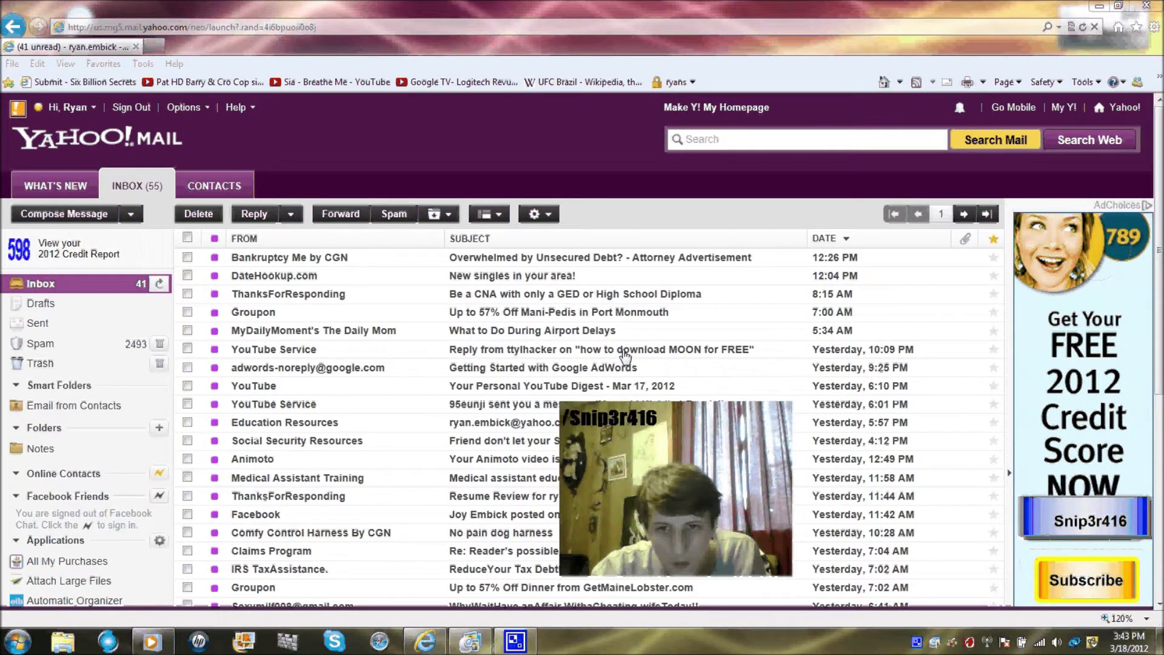
Step: Scroll the inbox list and glance at the gear More actions menu before closing it
scroll(624, 354, down, 3)
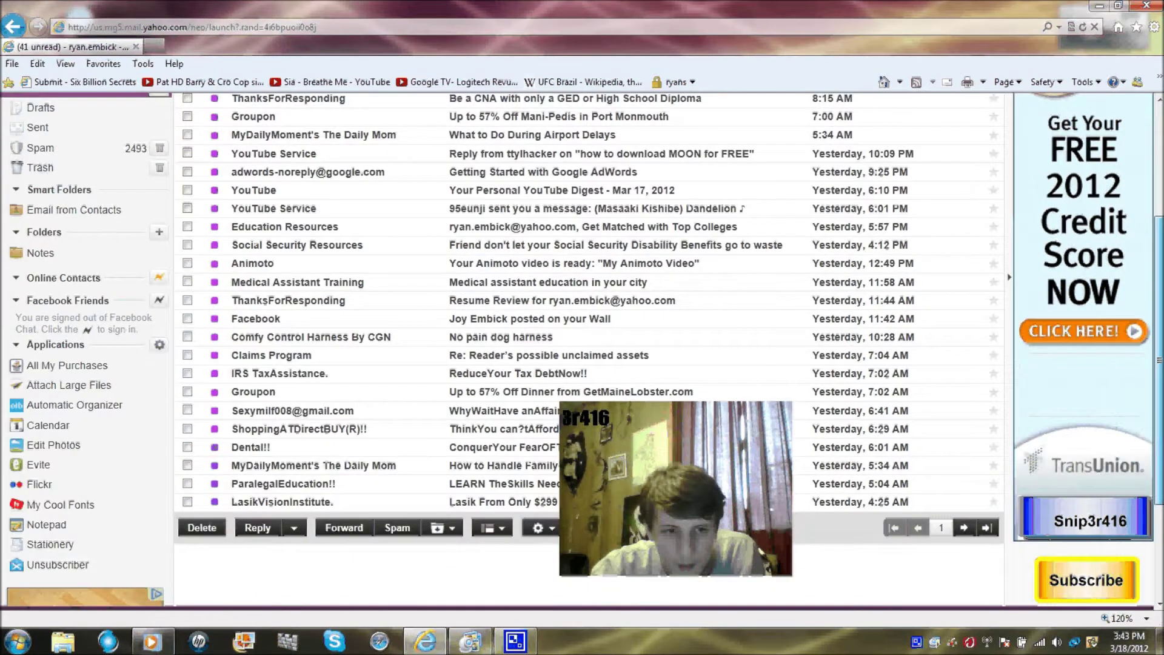
scroll(624, 355, up, 3)
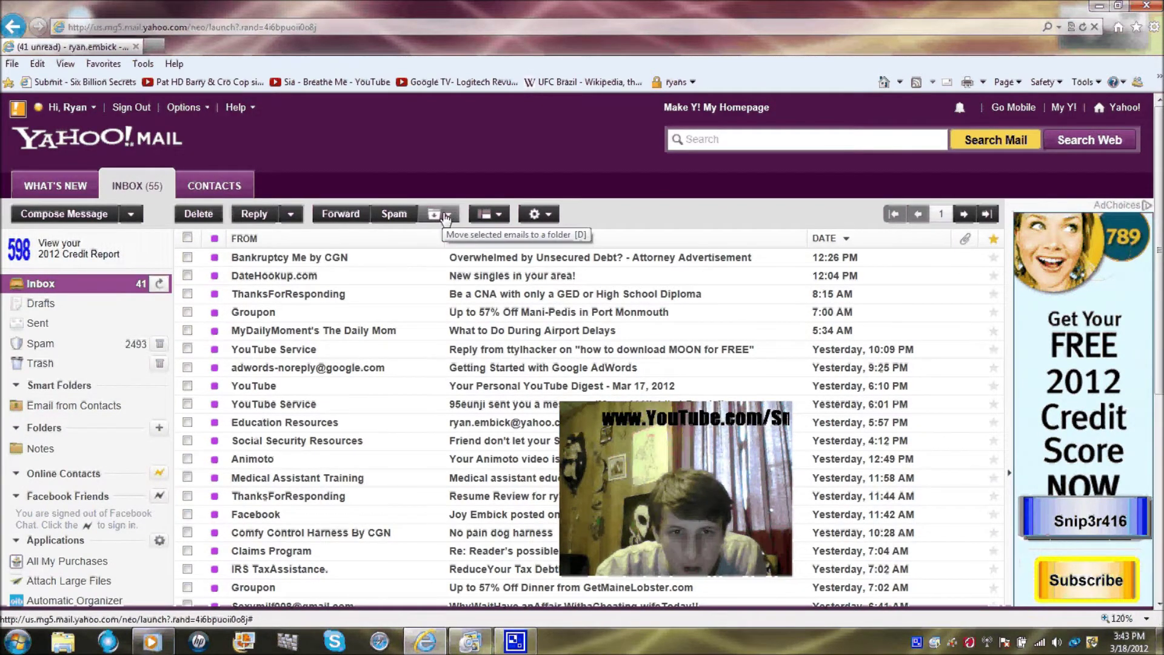
click(542, 217)
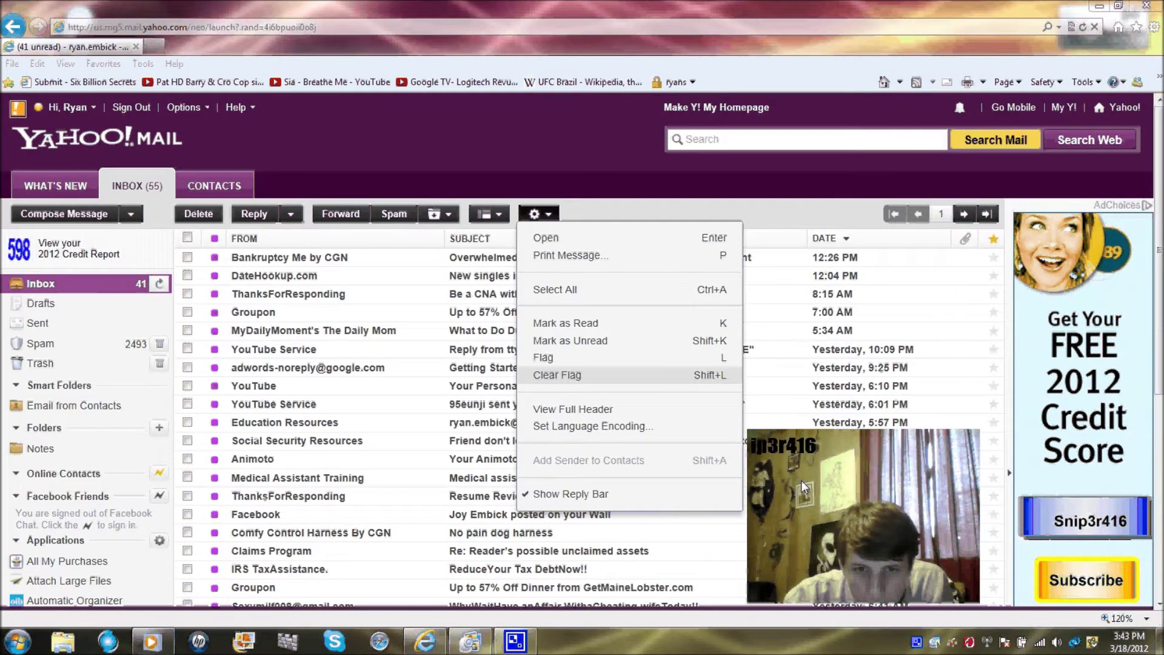
click(605, 151)
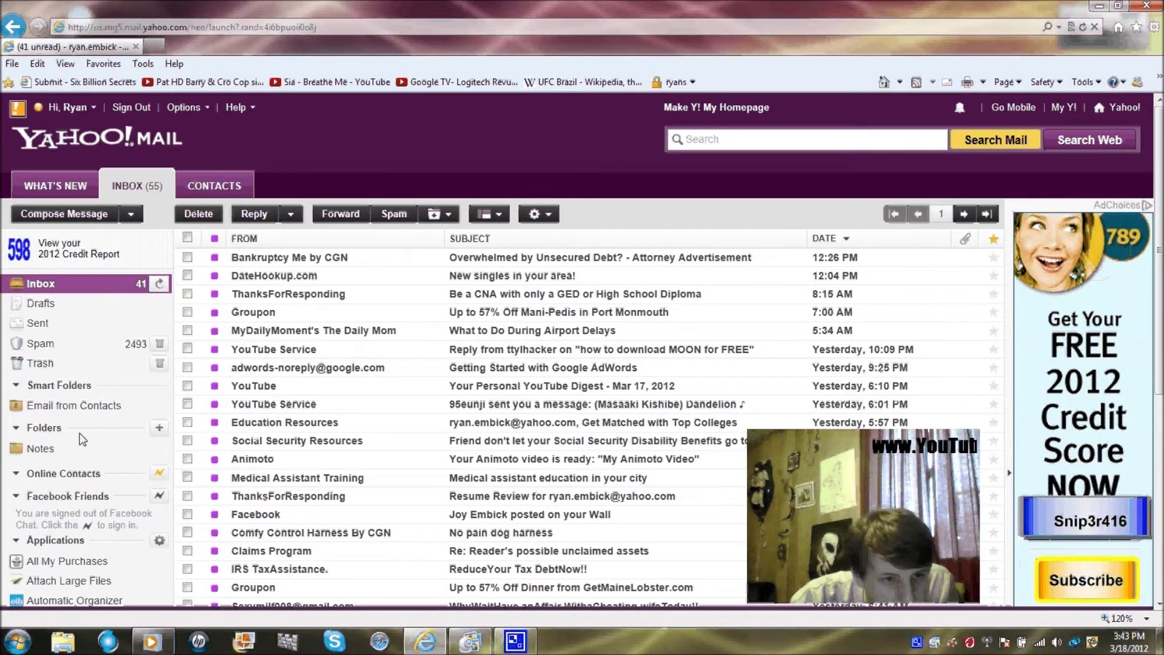
Step: Browse the Email from Contacts folder and the Contacts list, then return
click(55, 416)
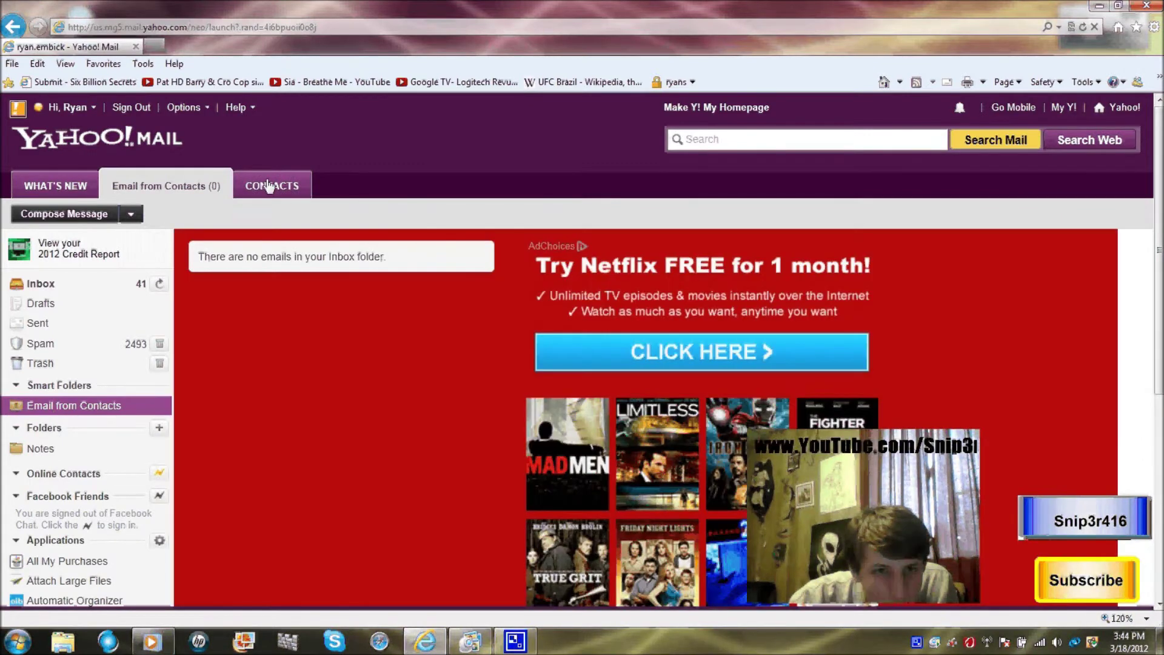
click(272, 188)
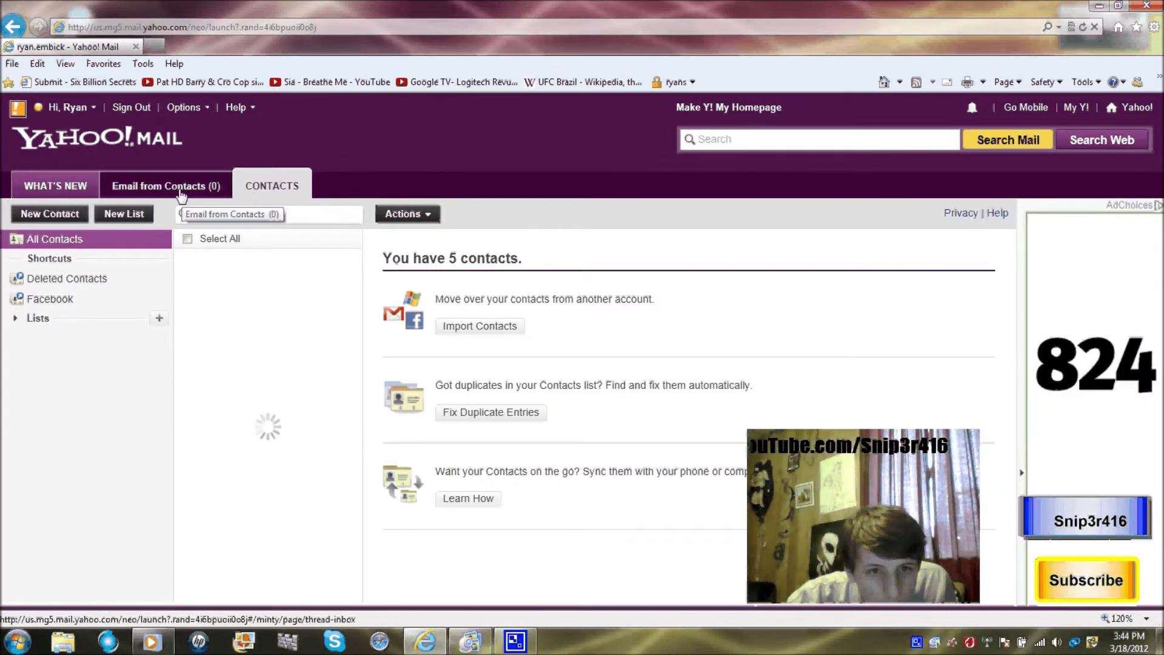
click(176, 186)
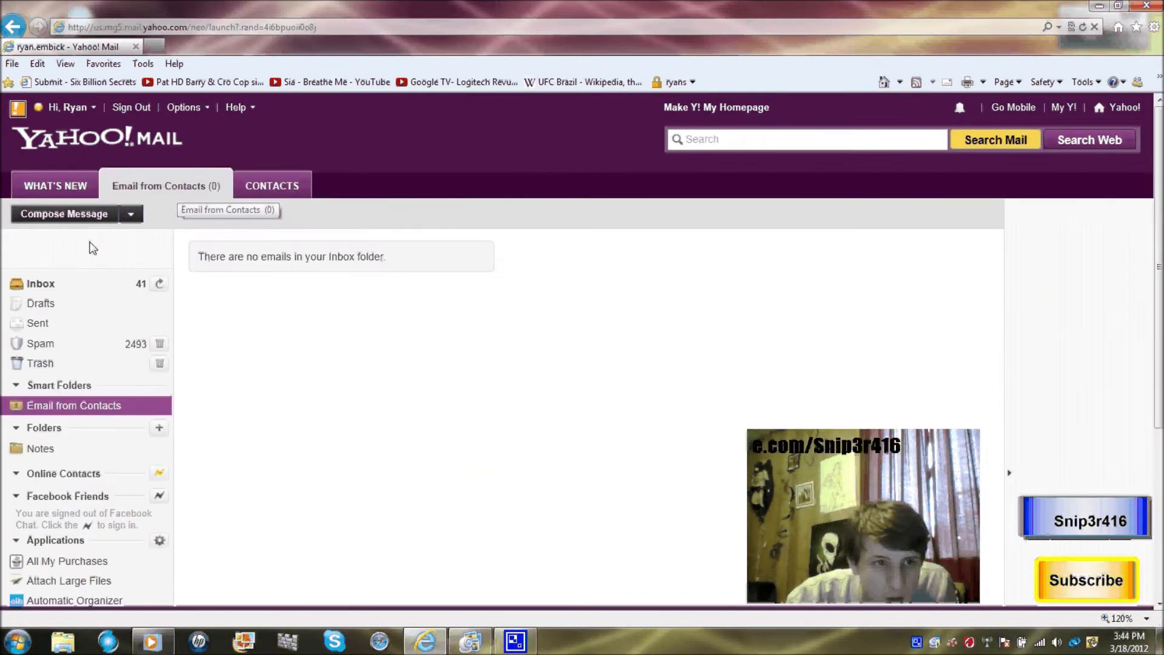
Step: Start a new blank Email from the Compose Message menu with the cursor in To
click(131, 214)
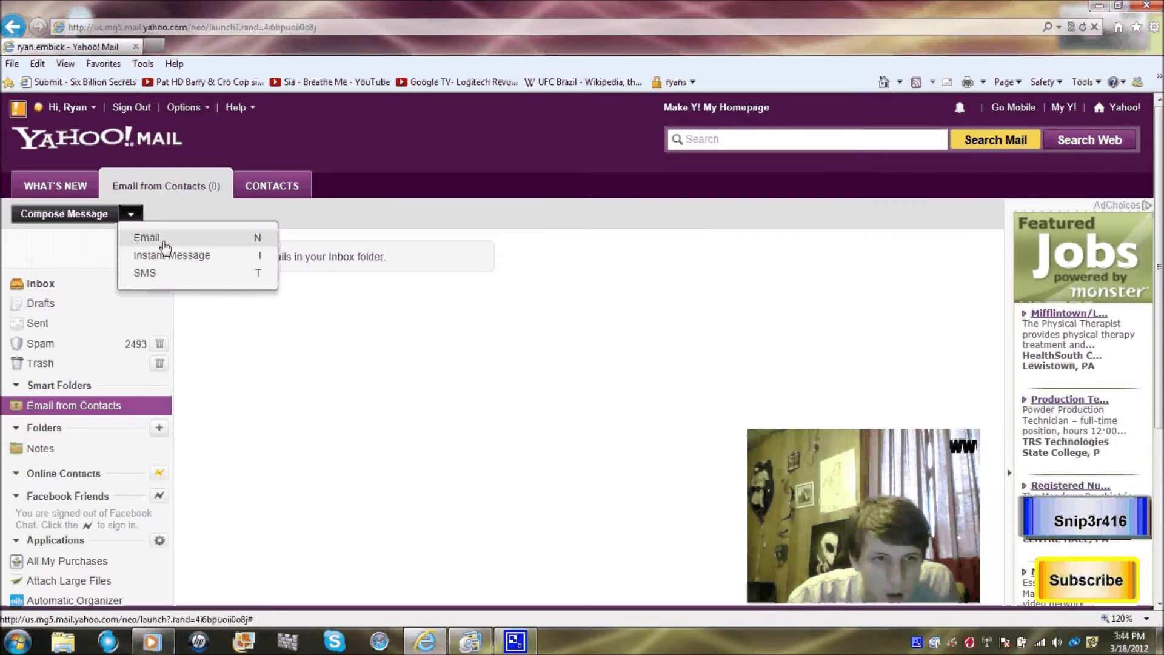
click(163, 243)
click(343, 253)
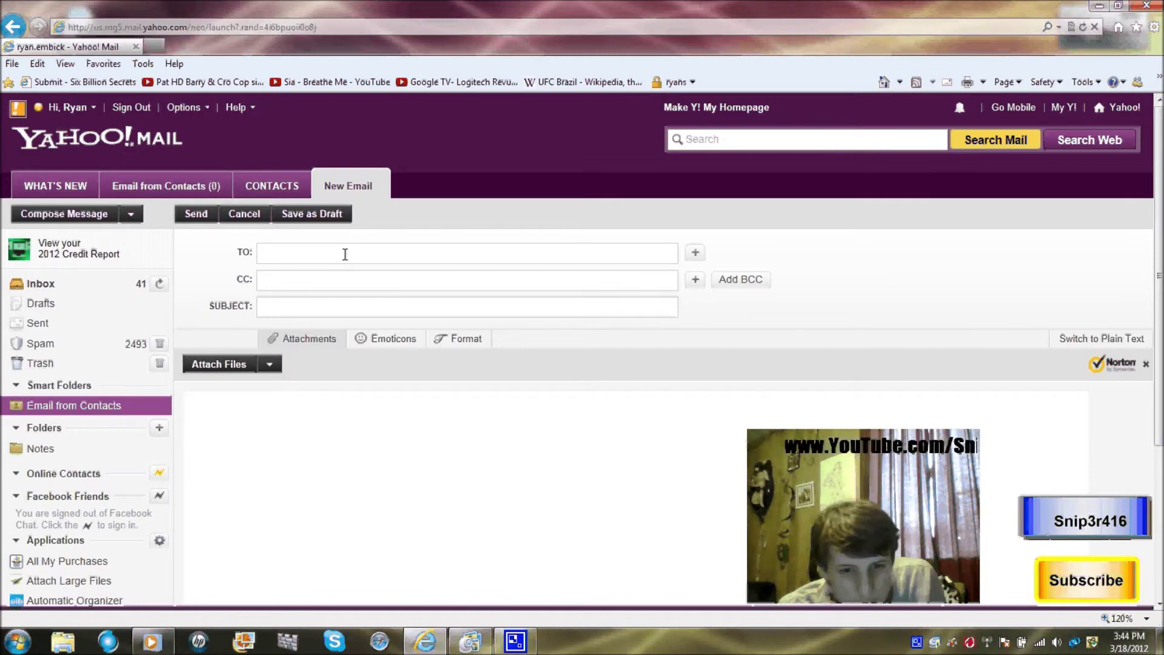
mouse_move(419, 647)
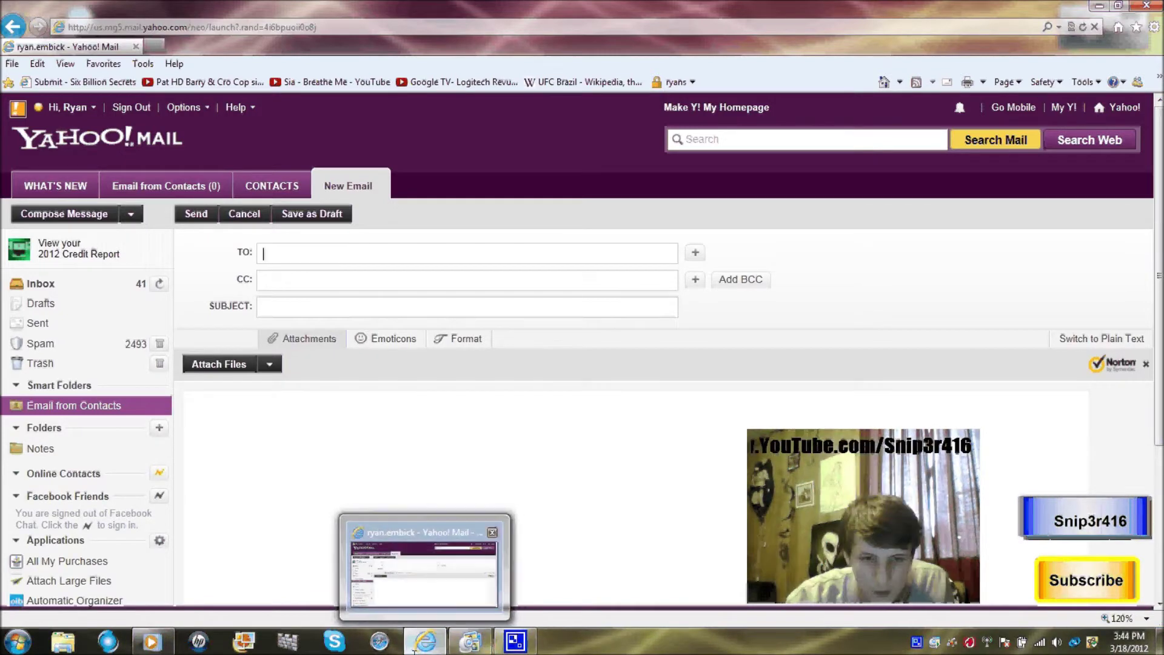
Step: In a new tab, search YouTube for 'ask a gangsta' using the suggestion for 'askag'
click(155, 47)
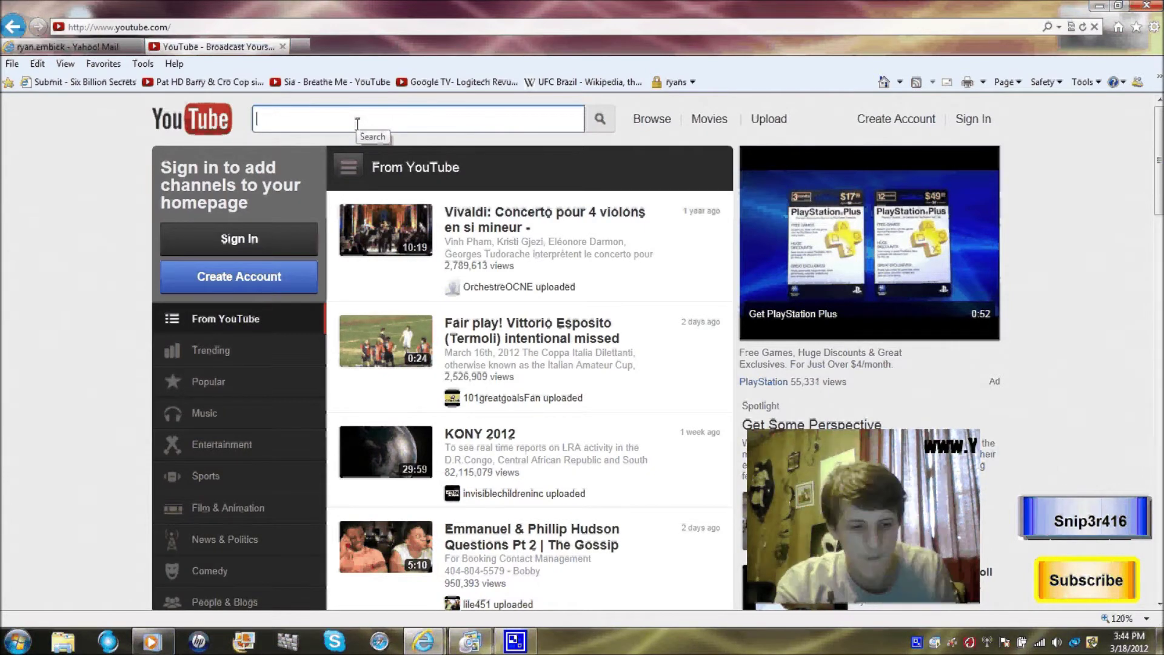
text(a)
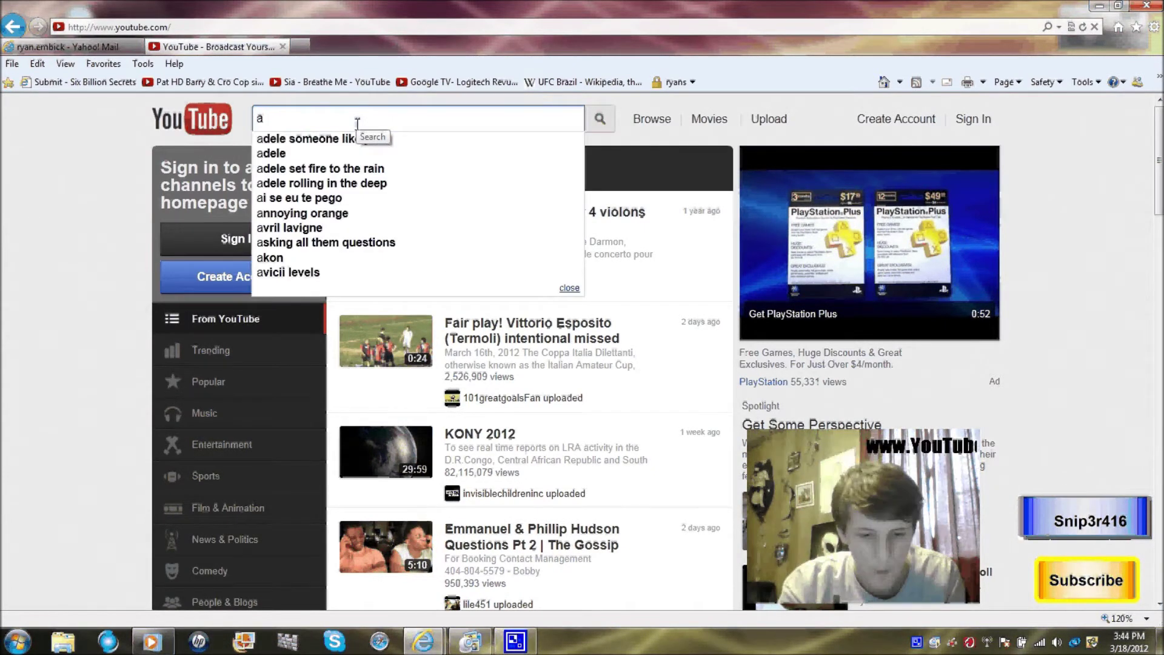
text(sk)
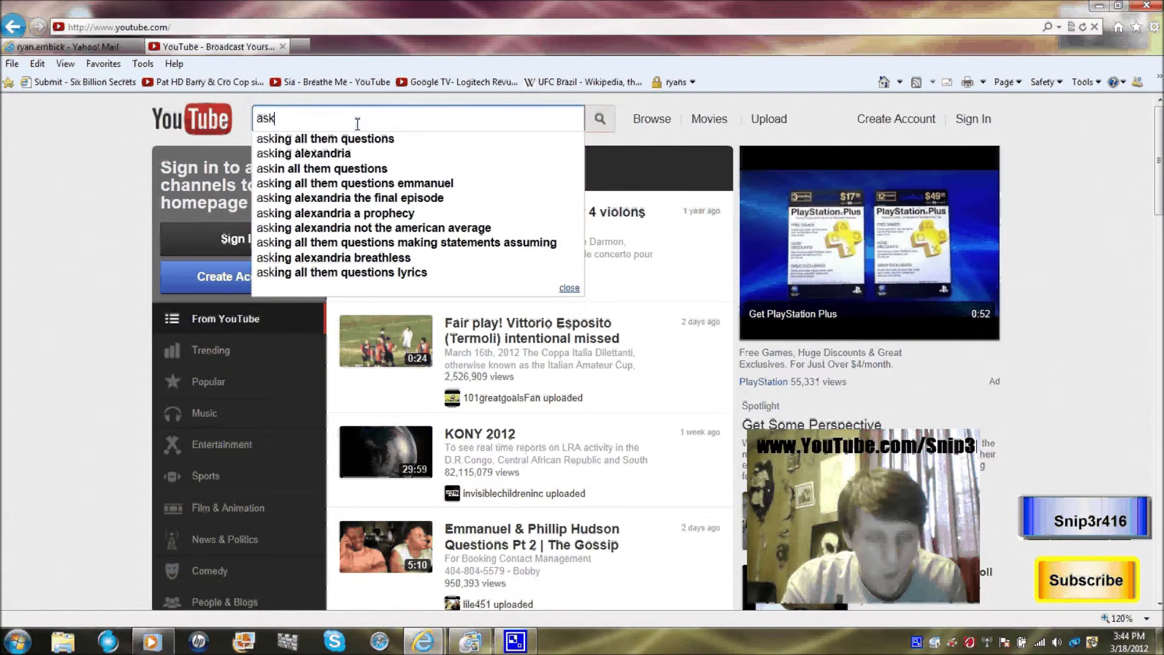
text(ag)
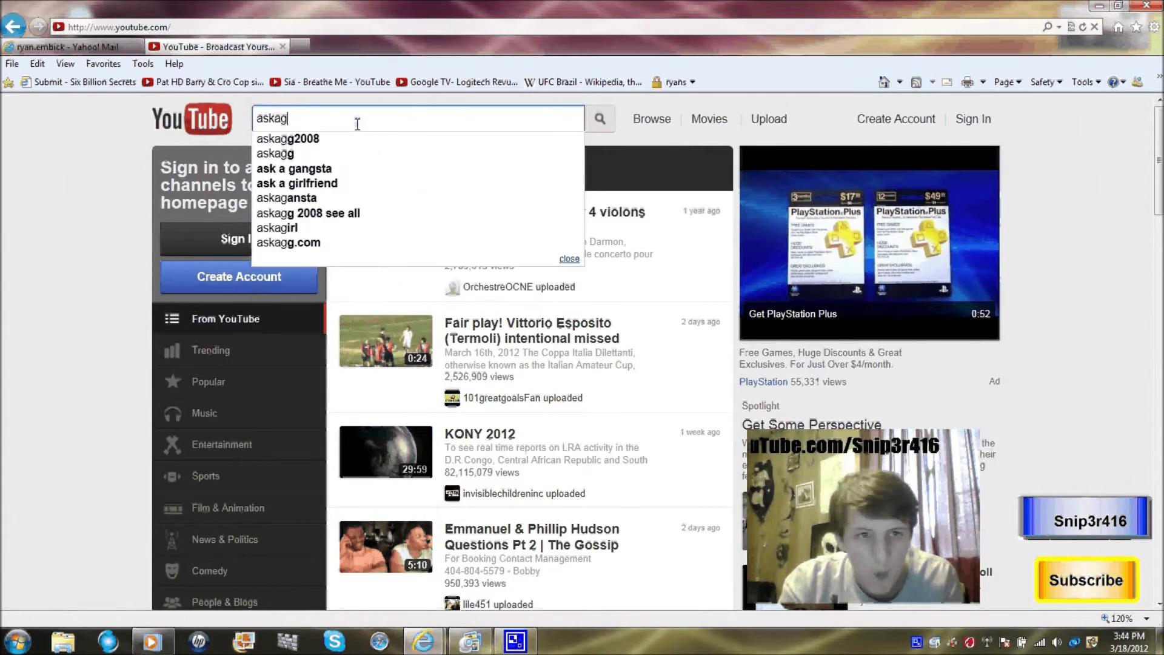
key(Down)
key(Down)
key(Down)
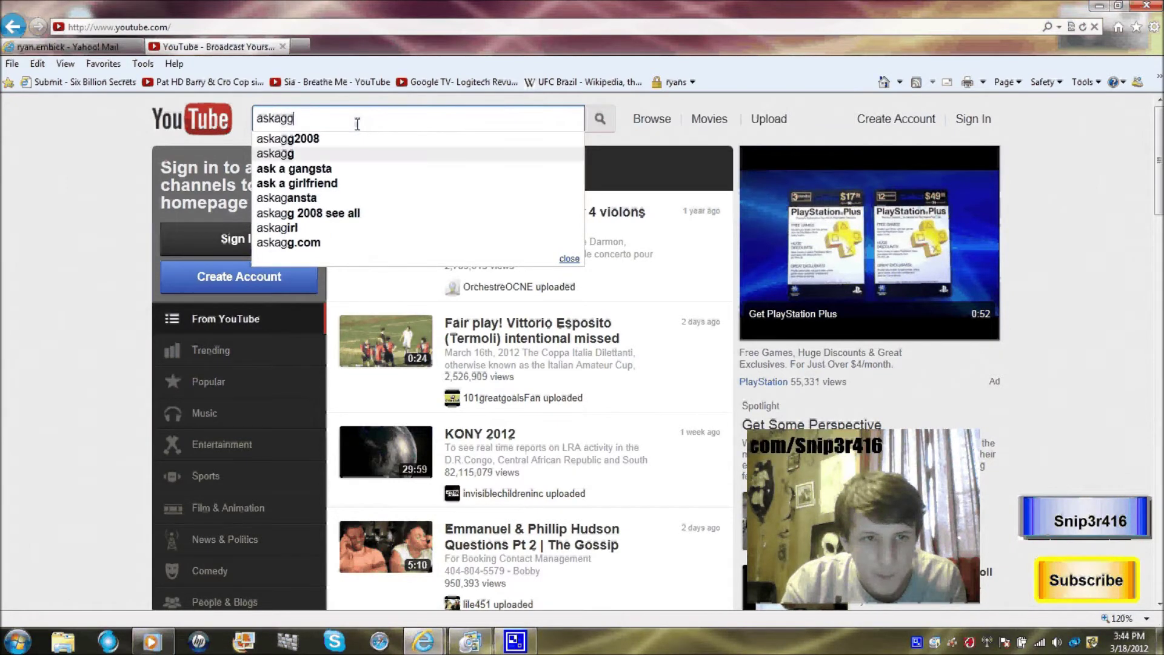
key(Return)
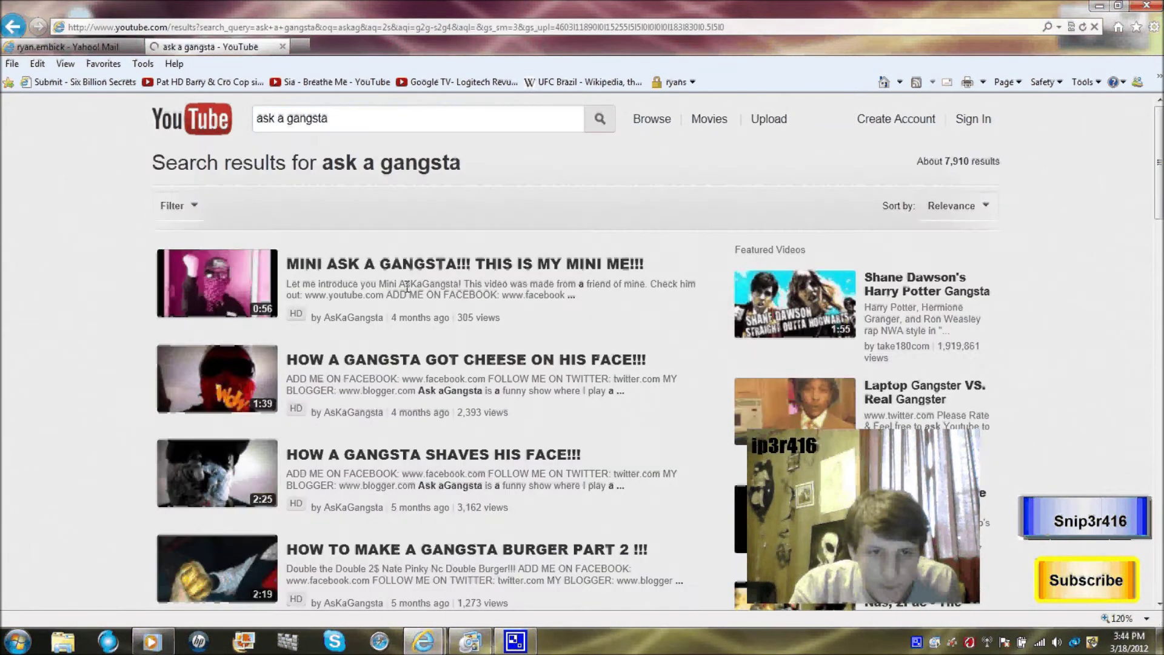
Step: Open the AsKaGangsta channel, pause its featured video and scroll down the page
click(367, 318)
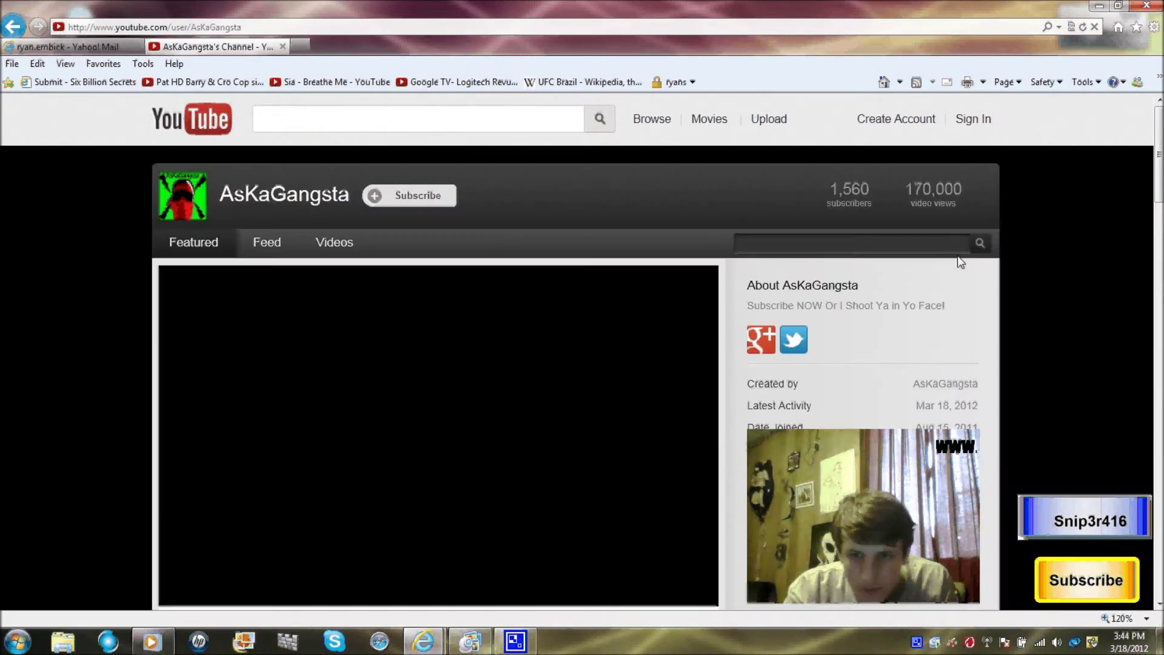
scroll(299, 285, down, 4)
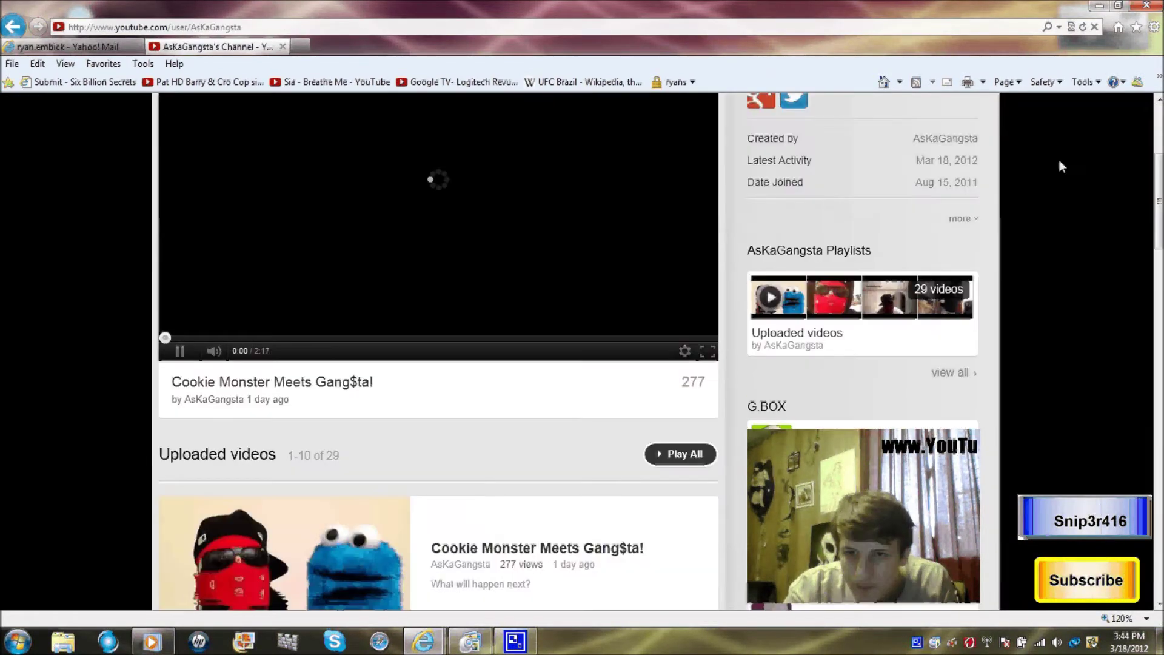
click(176, 351)
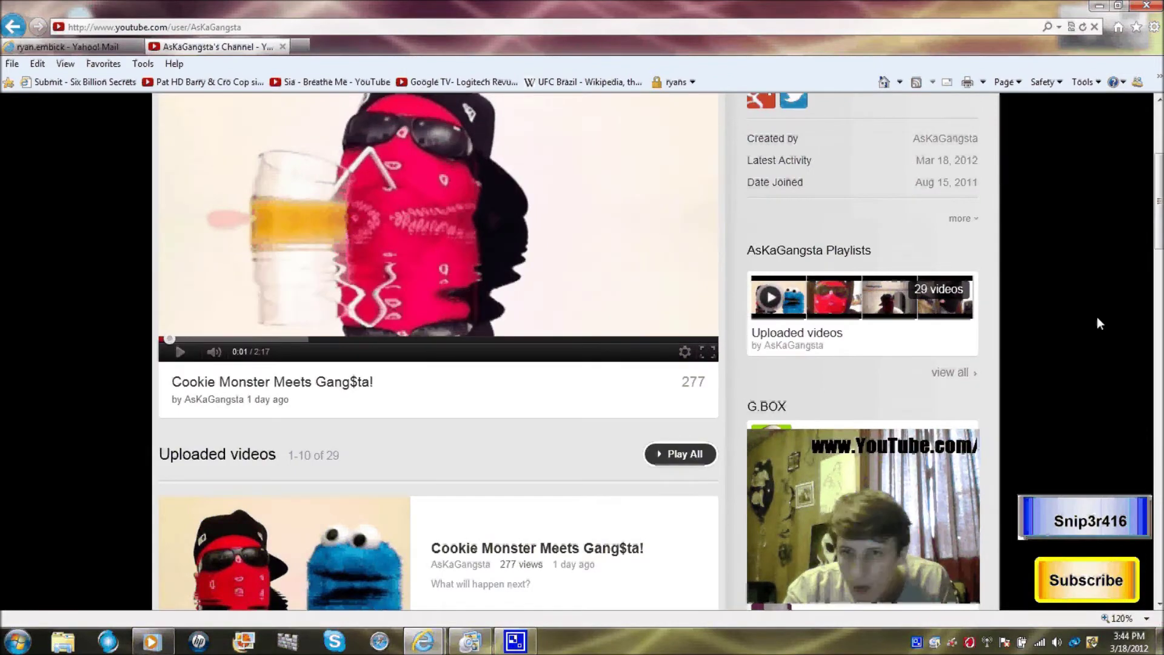
scroll(438, 351, down, 2)
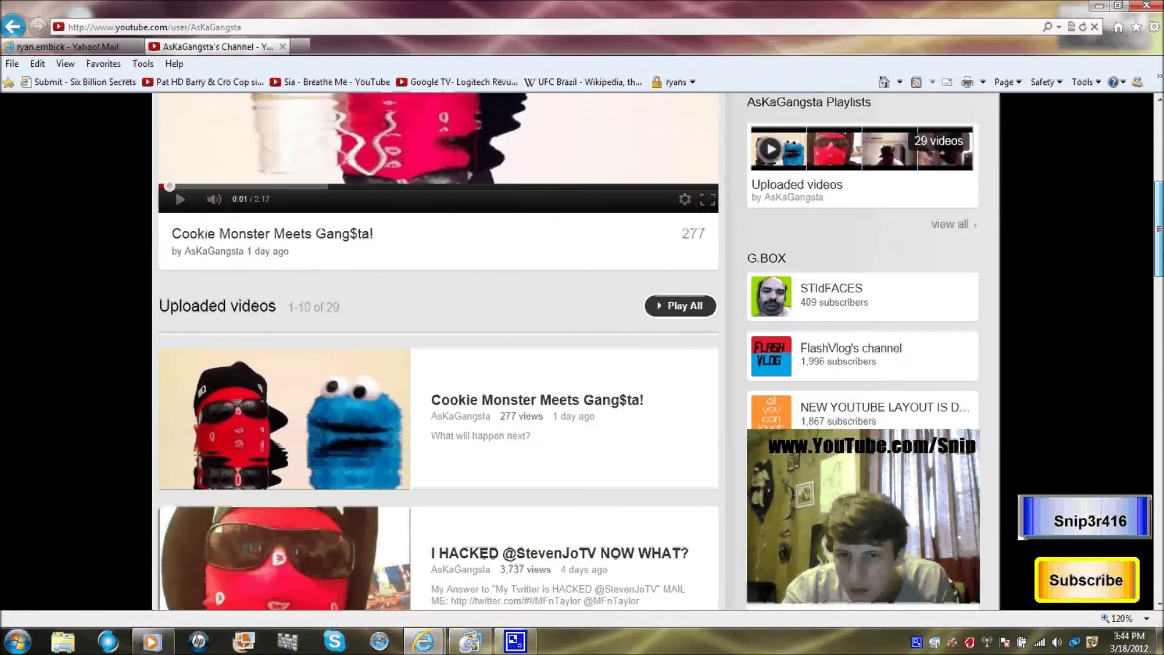
scroll(438, 352, down, 3)
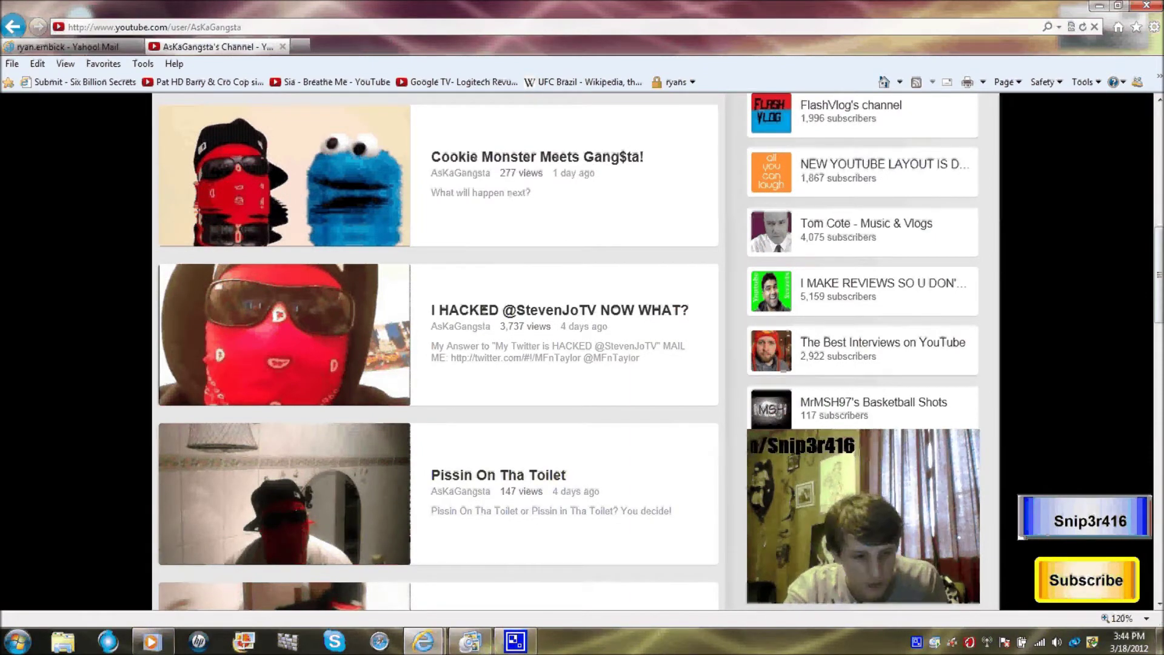
scroll(438, 352, down, 1)
drag(1159, 283, 1159, 200)
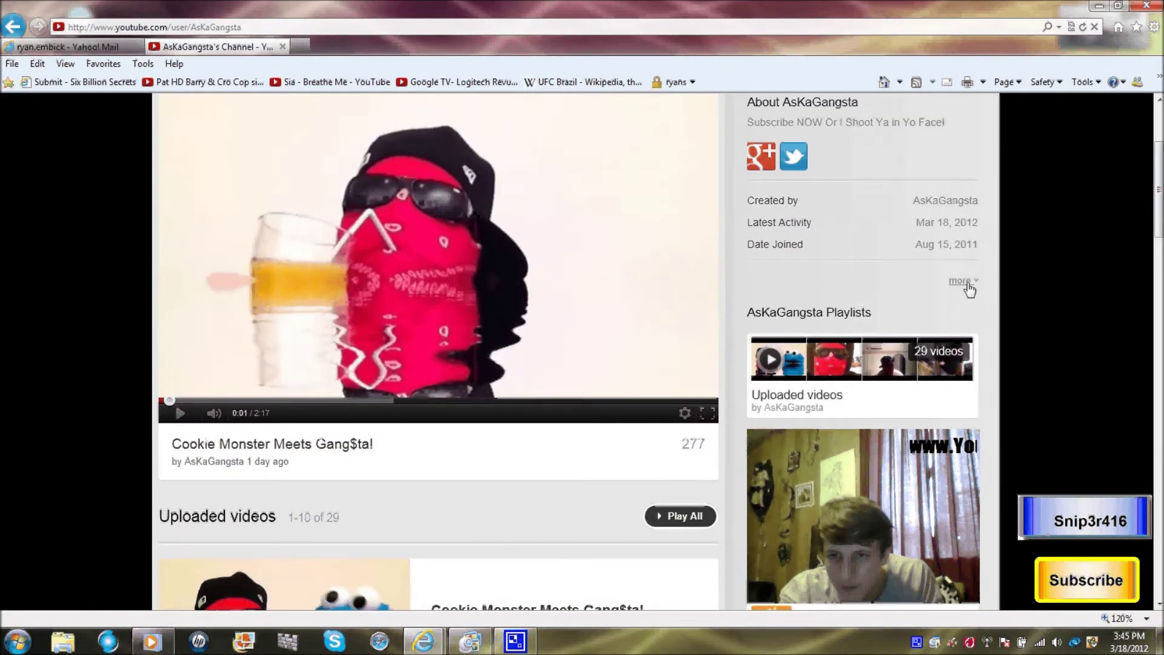
Step: Expand the channel's About details and scroll through the channel page
click(964, 283)
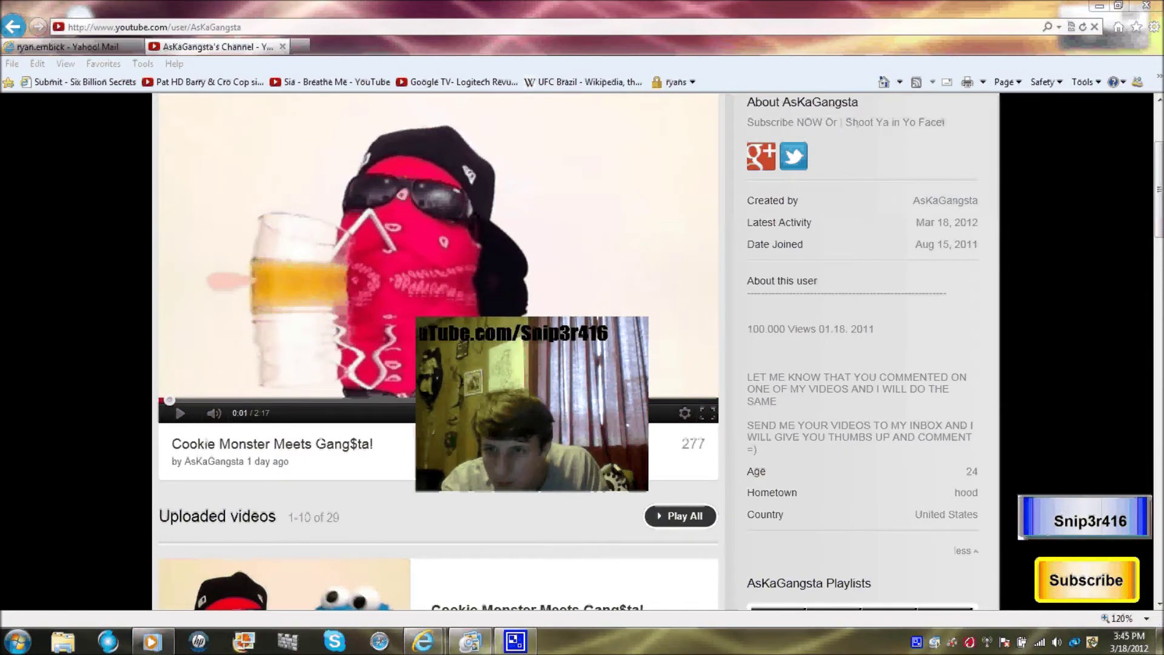
scroll(436, 351, down, 1)
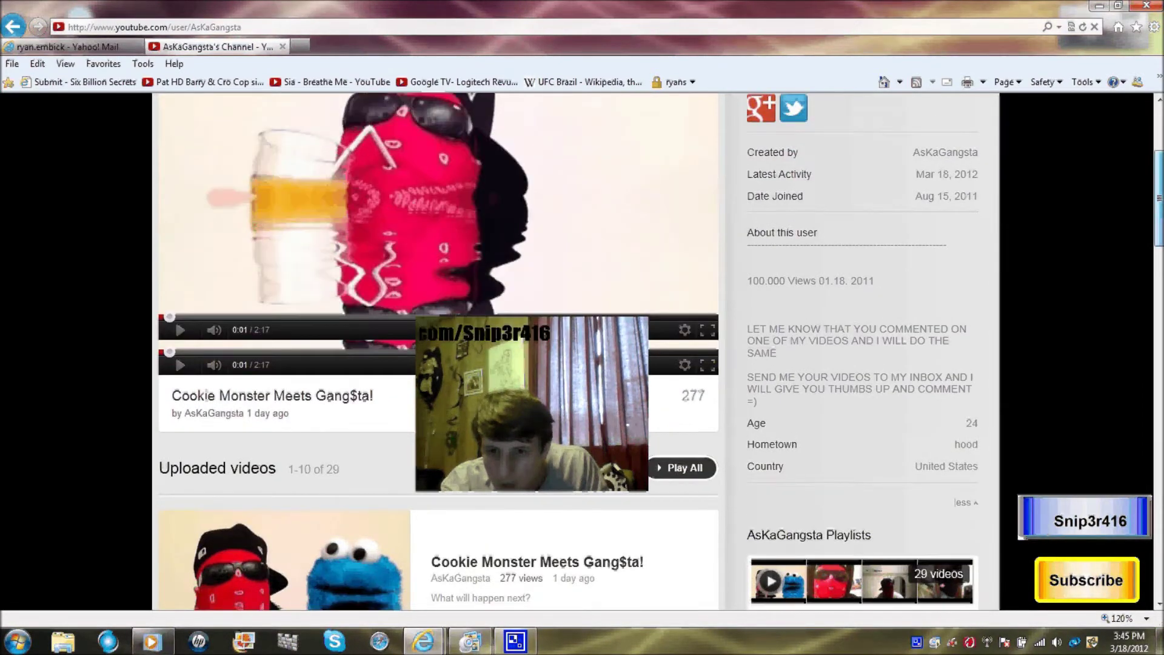
scroll(436, 352, down, 5)
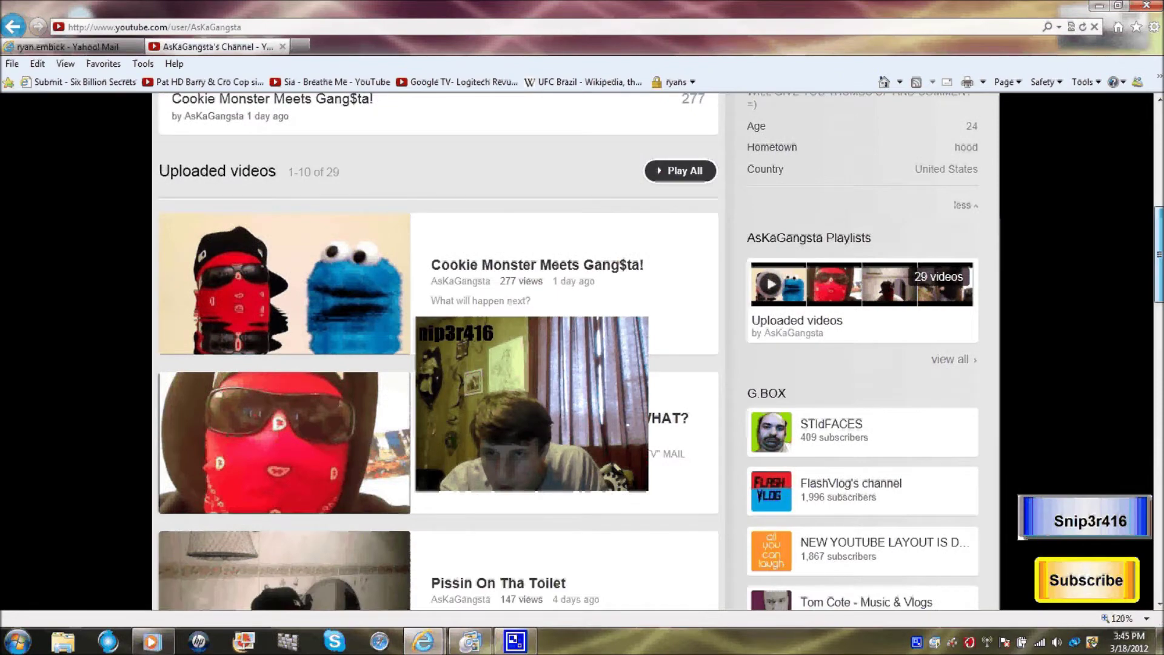
scroll(1006, 267, up, 1)
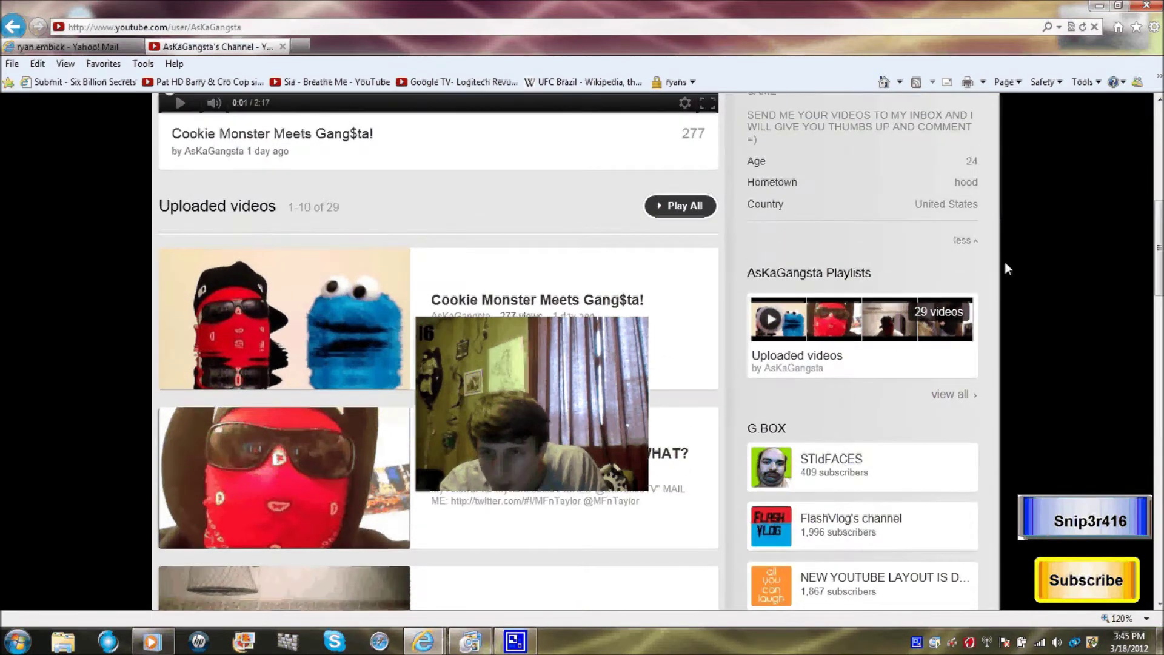
scroll(964, 247, down, 4)
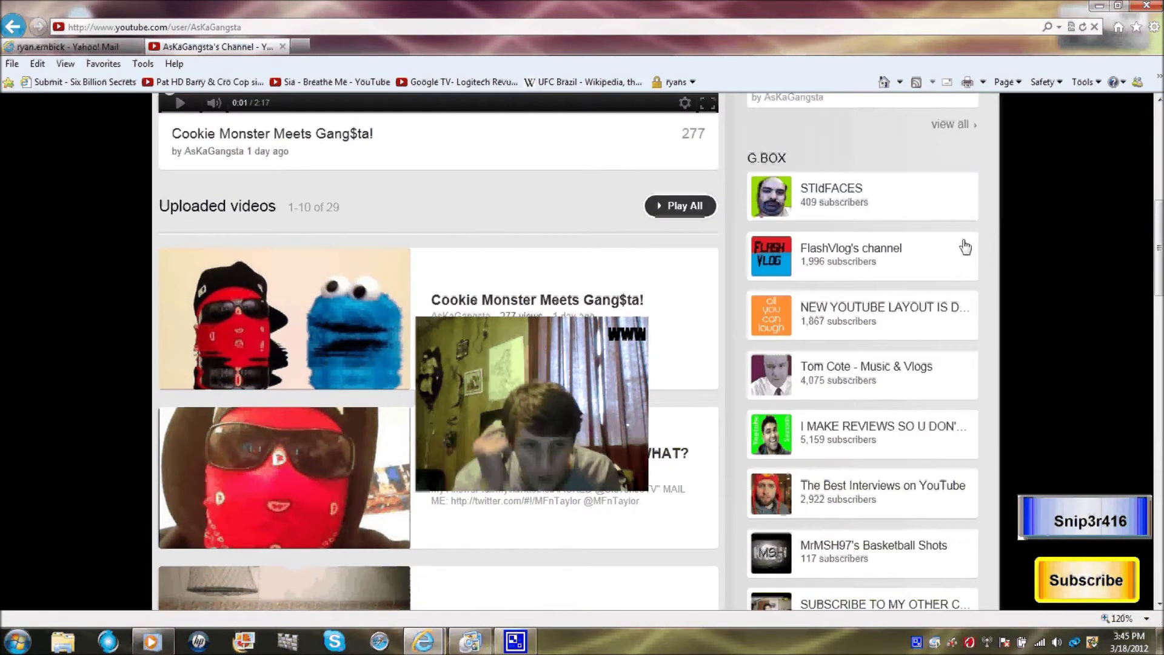
scroll(964, 247, down, 1)
scroll(567, 351, up, 4)
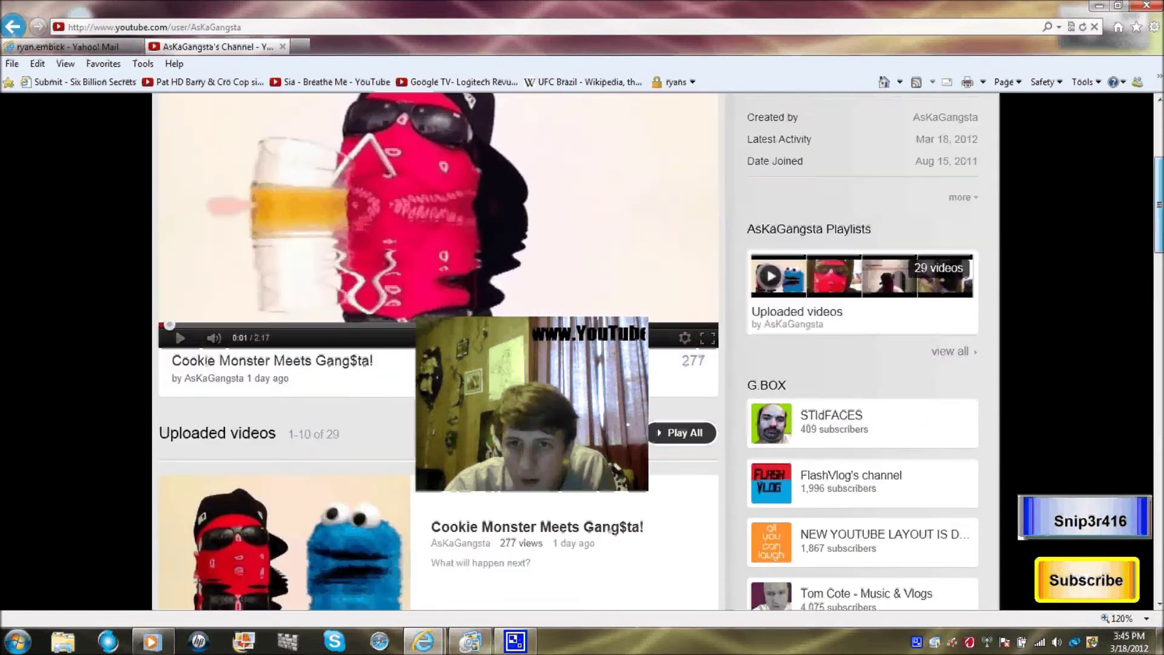
scroll(567, 351, up, 3)
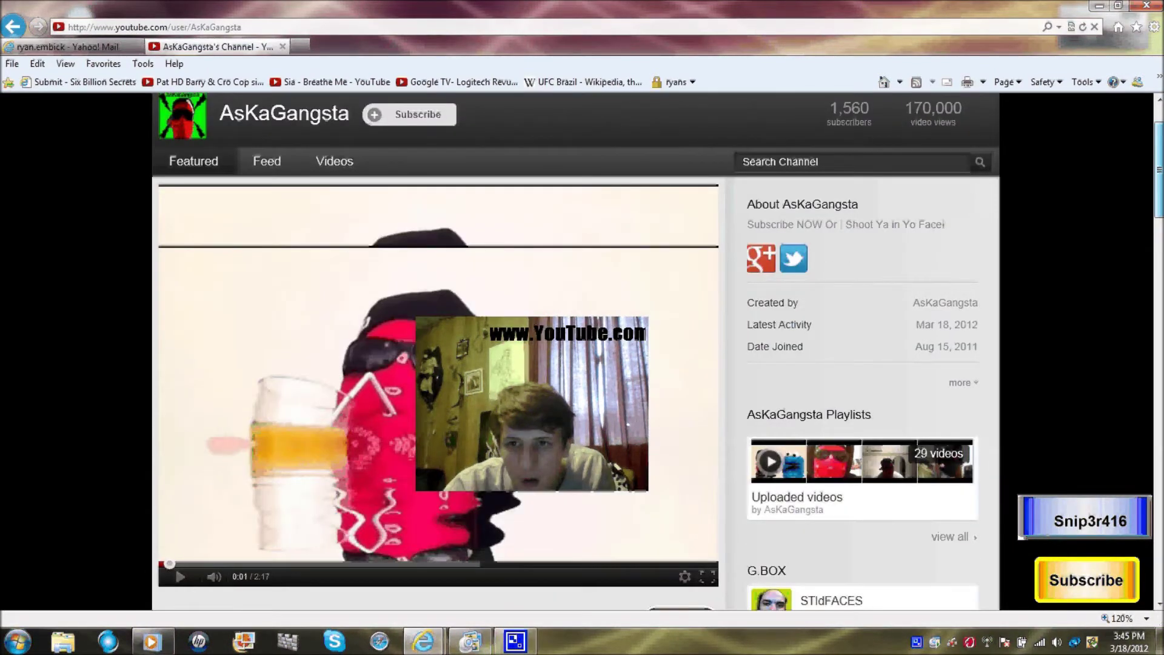
scroll(378, 115, up, 1)
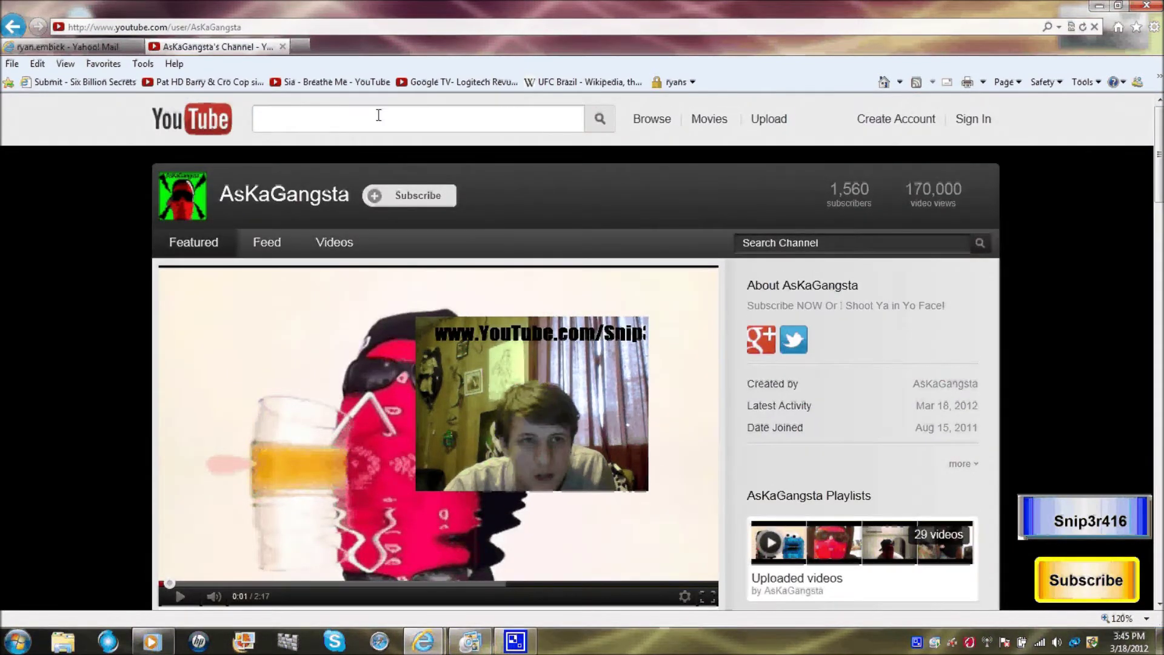
Step: Replace the channel name at the end of the address with 'xbox'
double_click(341, 26)
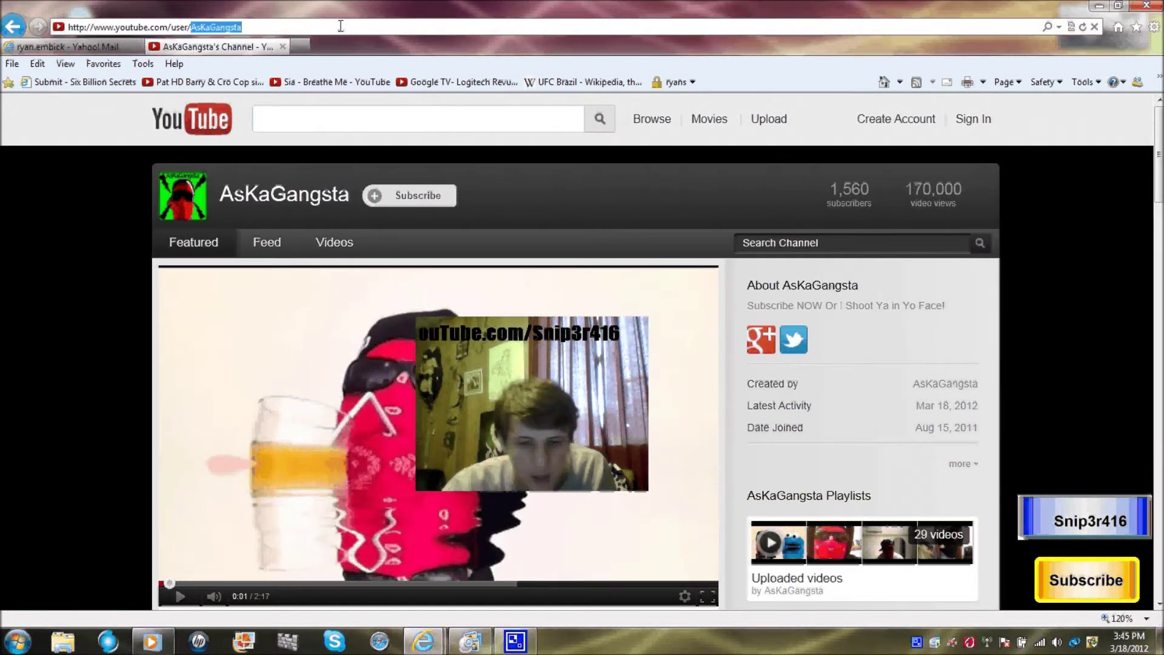
key(BackSpace)
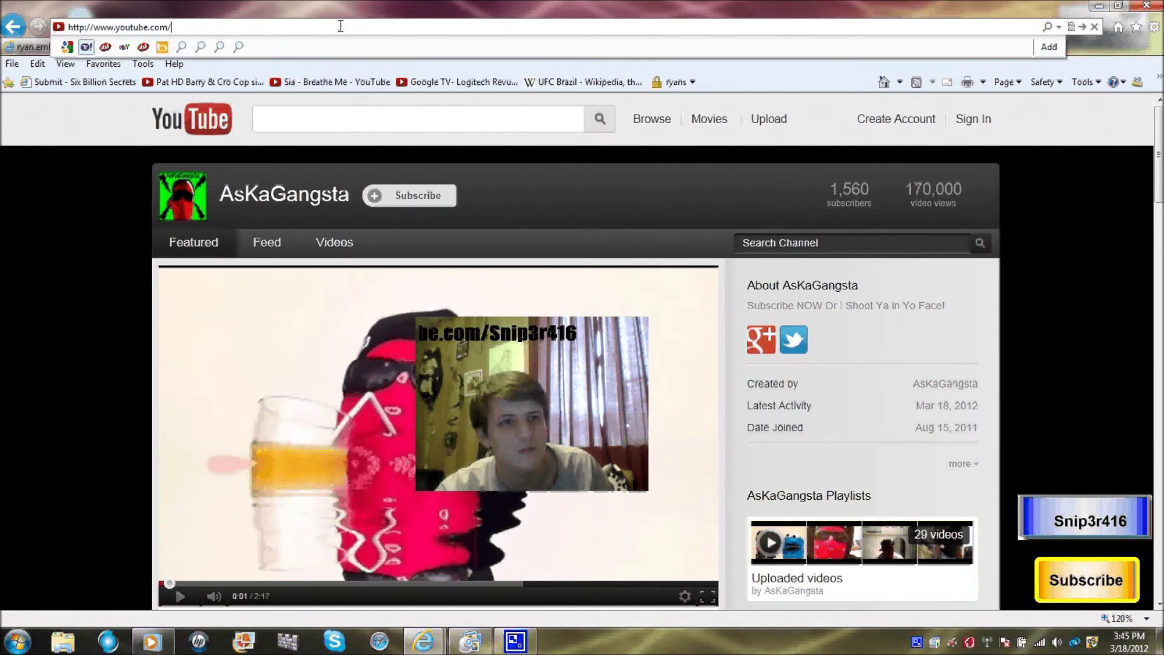
text(x)
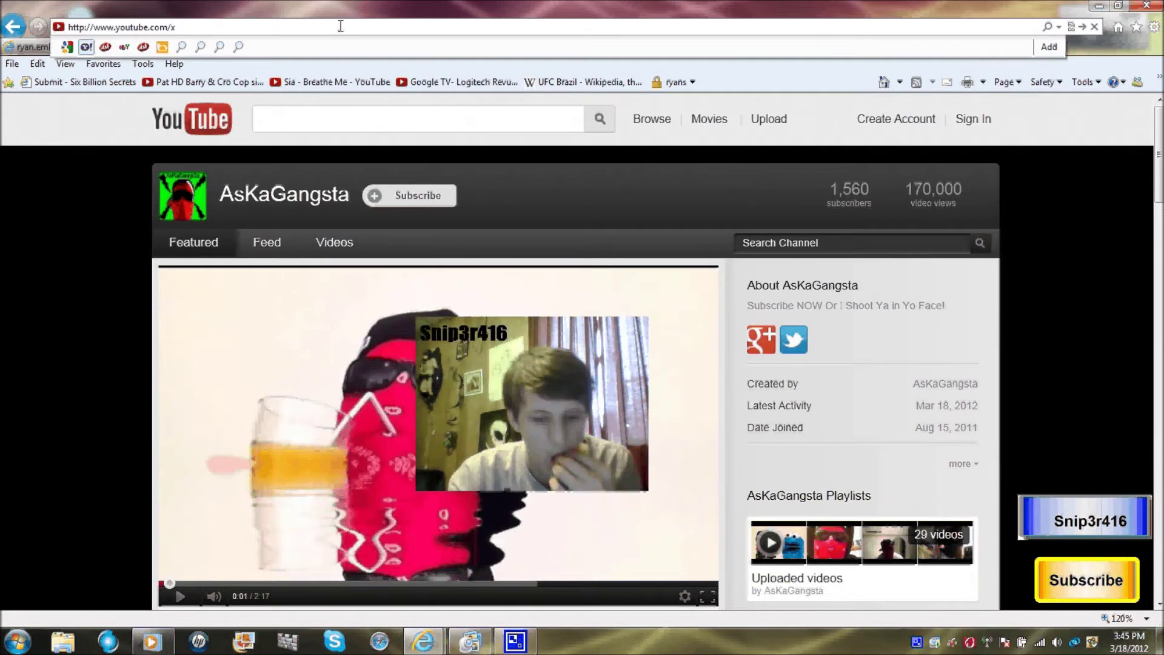
text(box)
Step: Load youtube.com/xbox and expand then collapse the channel's About details
key(Return)
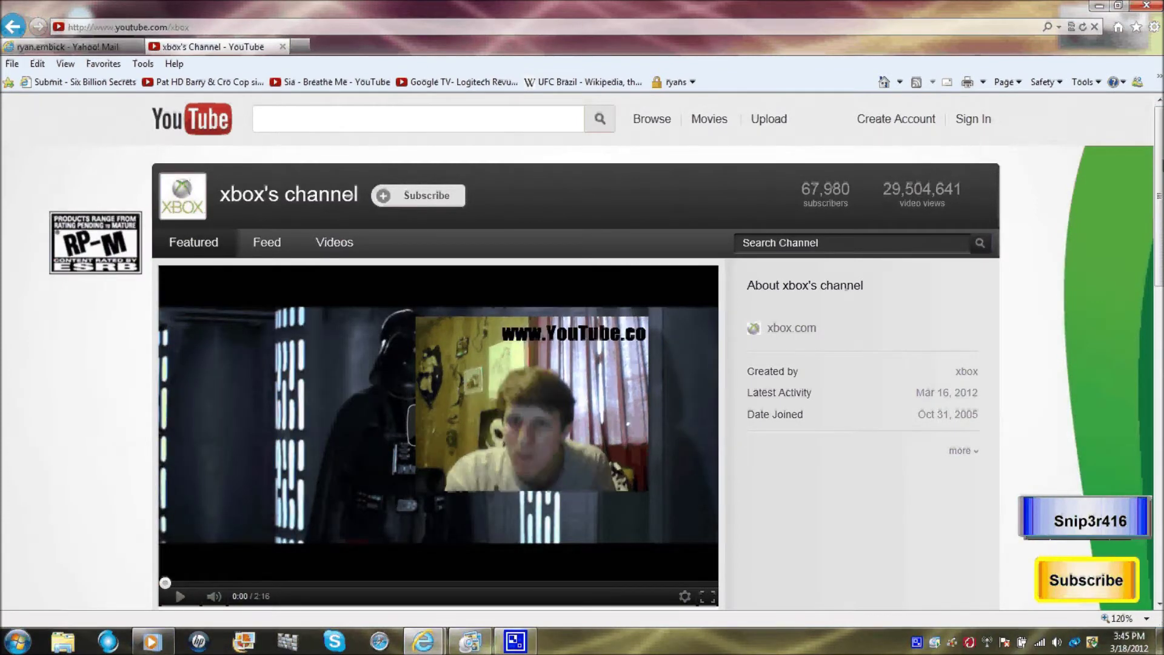
scroll(984, 286, down, 3)
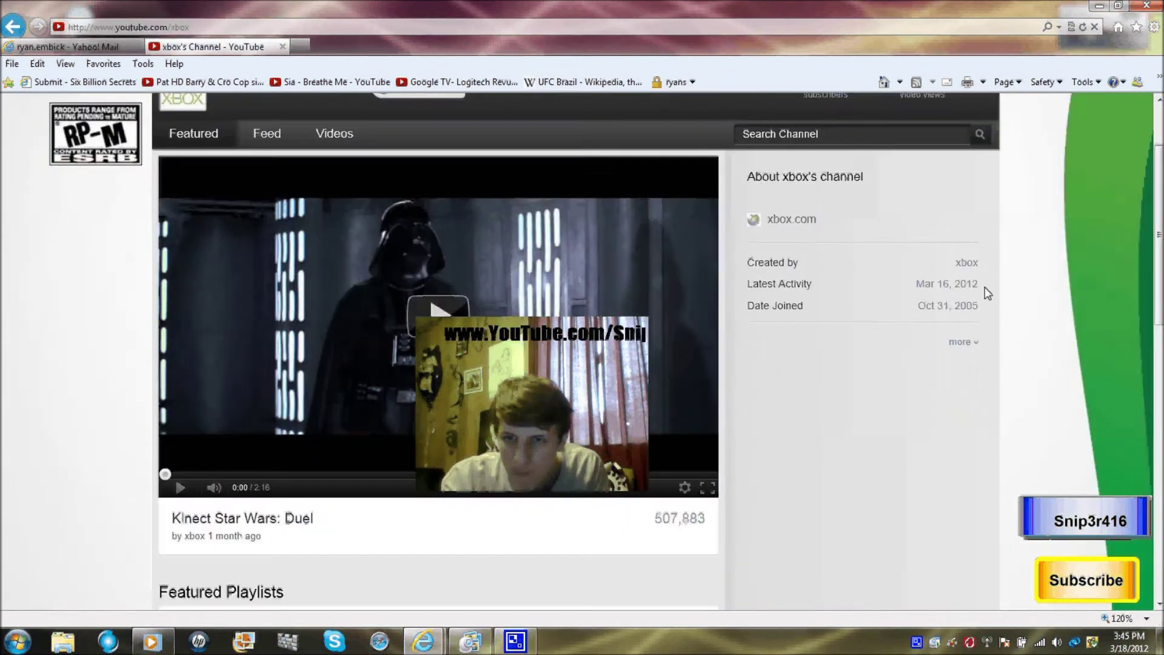
click(962, 342)
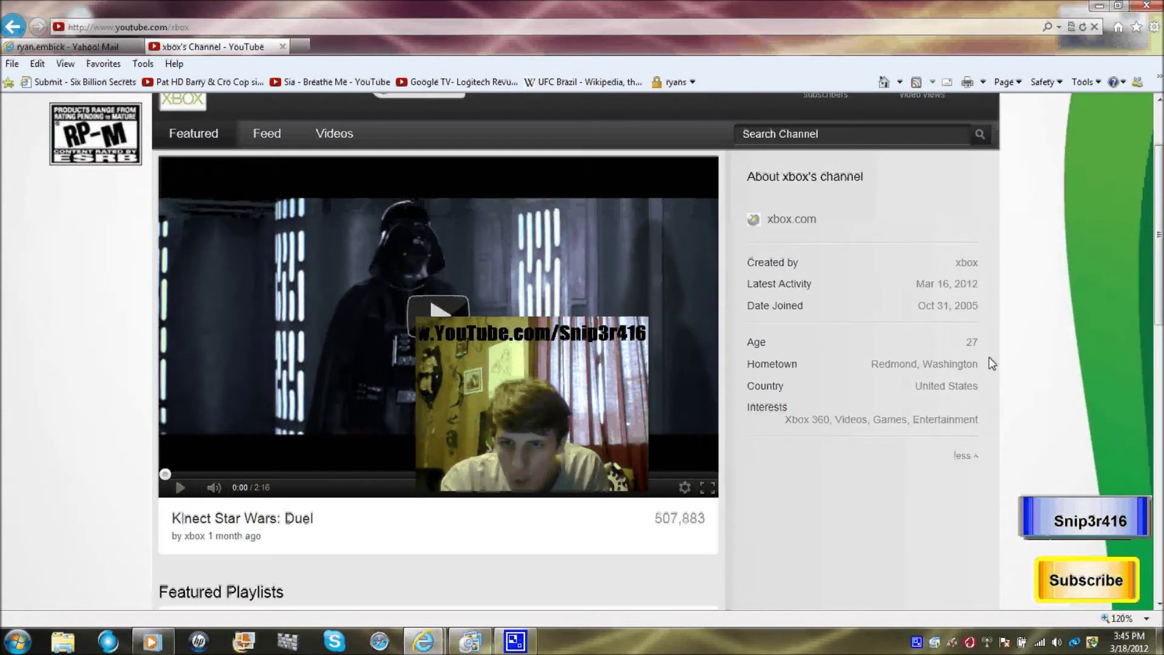
click(963, 456)
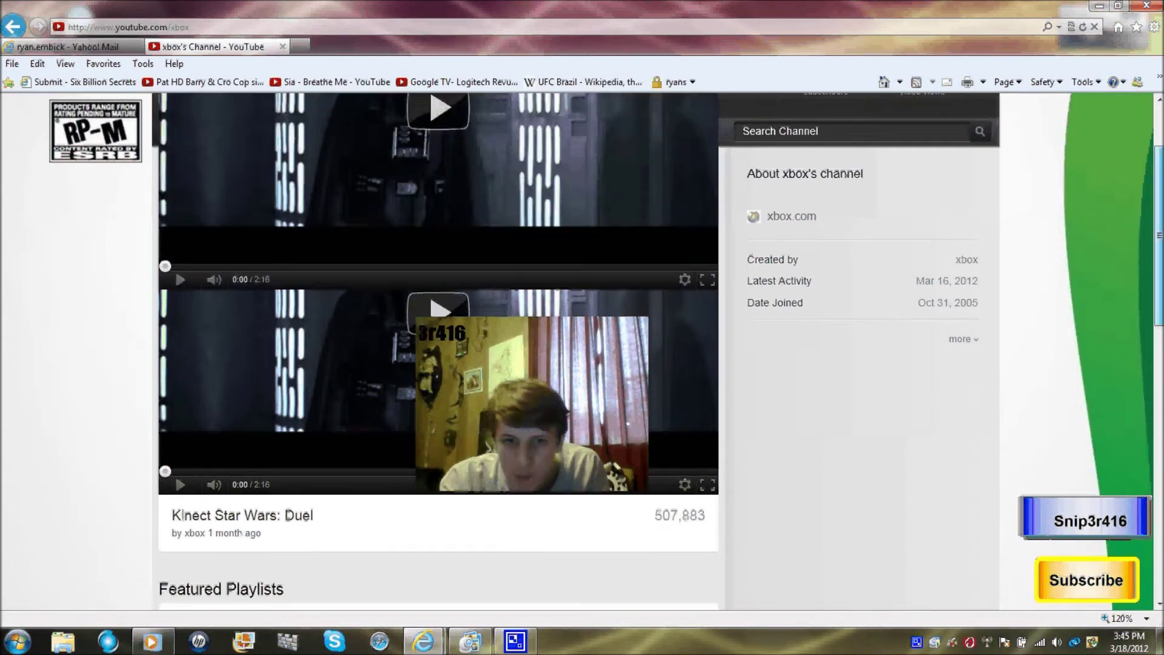
Step: Scroll through the xbox playlists, then return to the Yahoo! Mail draft
scroll(660, 371, down, 4)
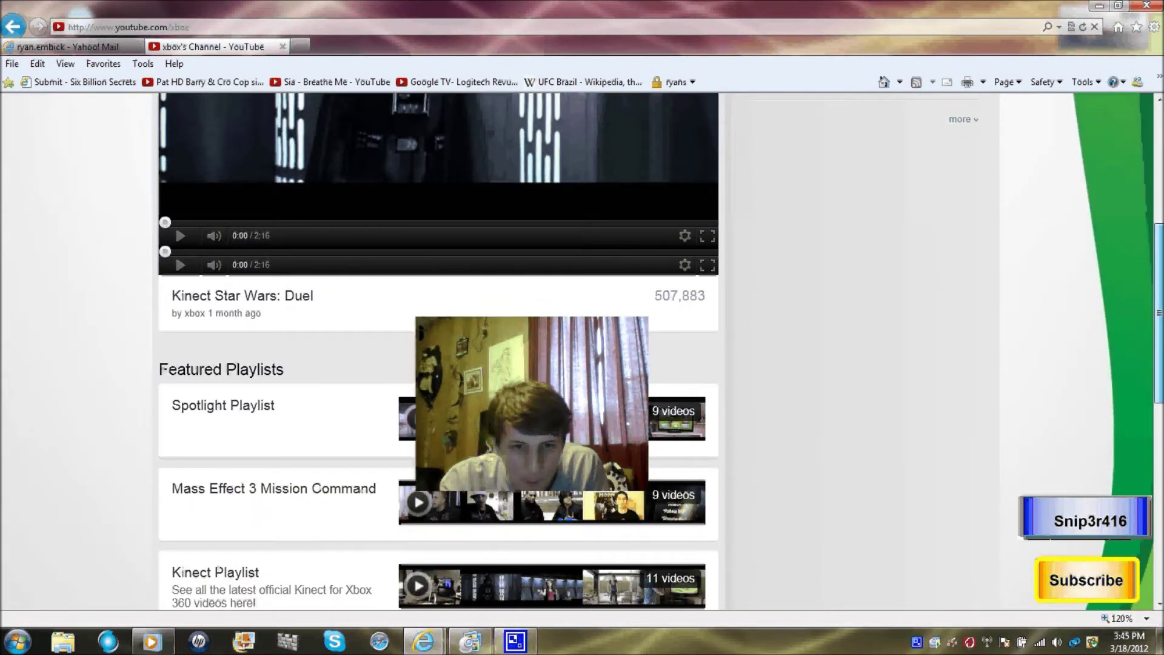
scroll(438, 352, down, 2)
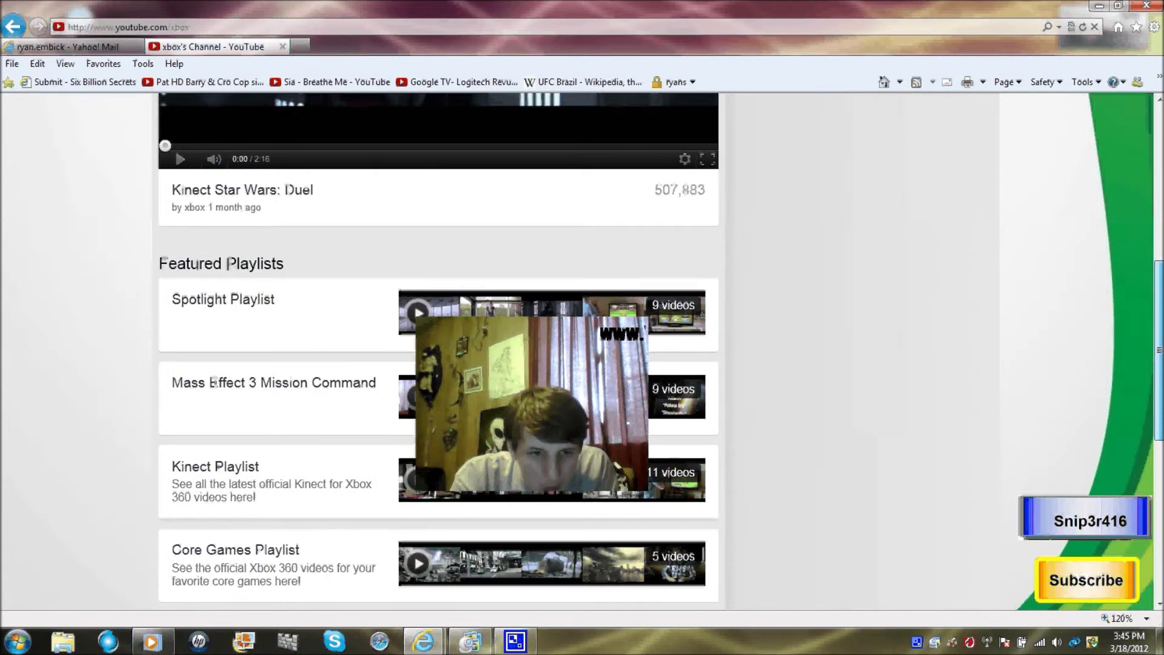
scroll(438, 352, down, 1)
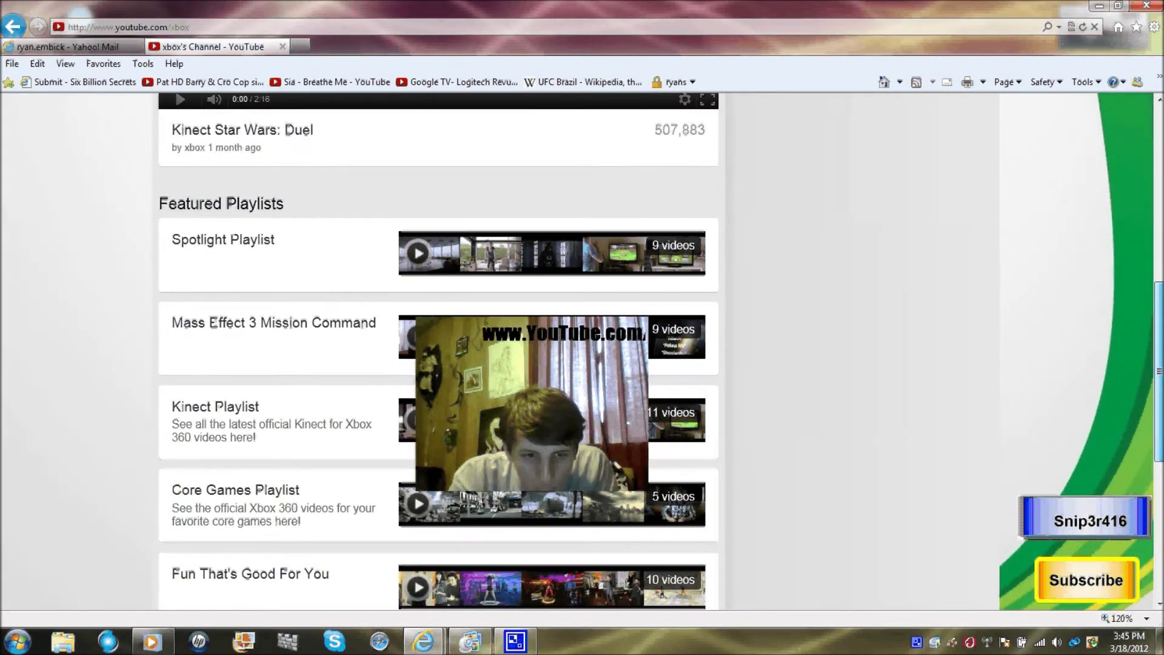
scroll(1158, 236, up, 5)
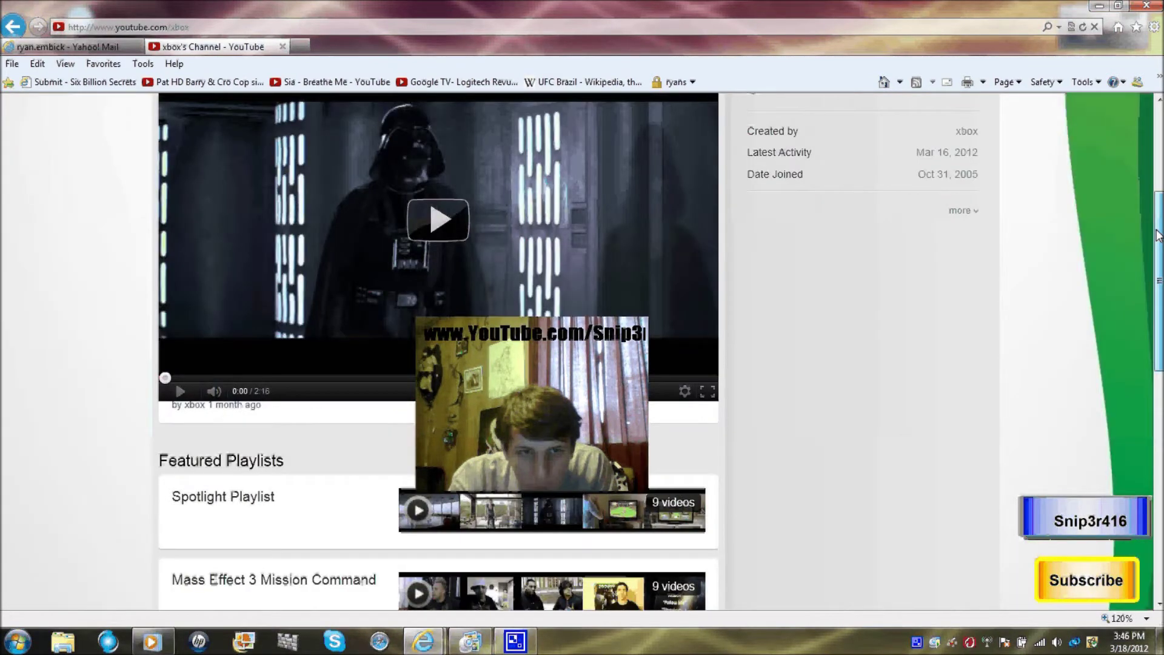
drag(1158, 236, 1151, 121)
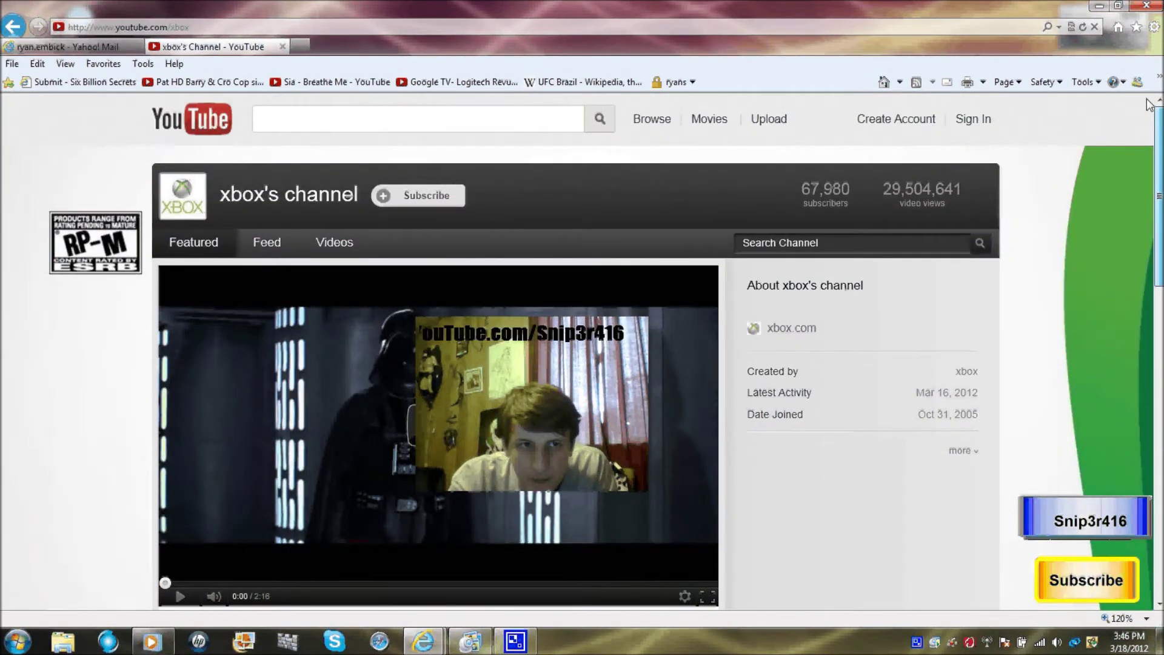
click(66, 46)
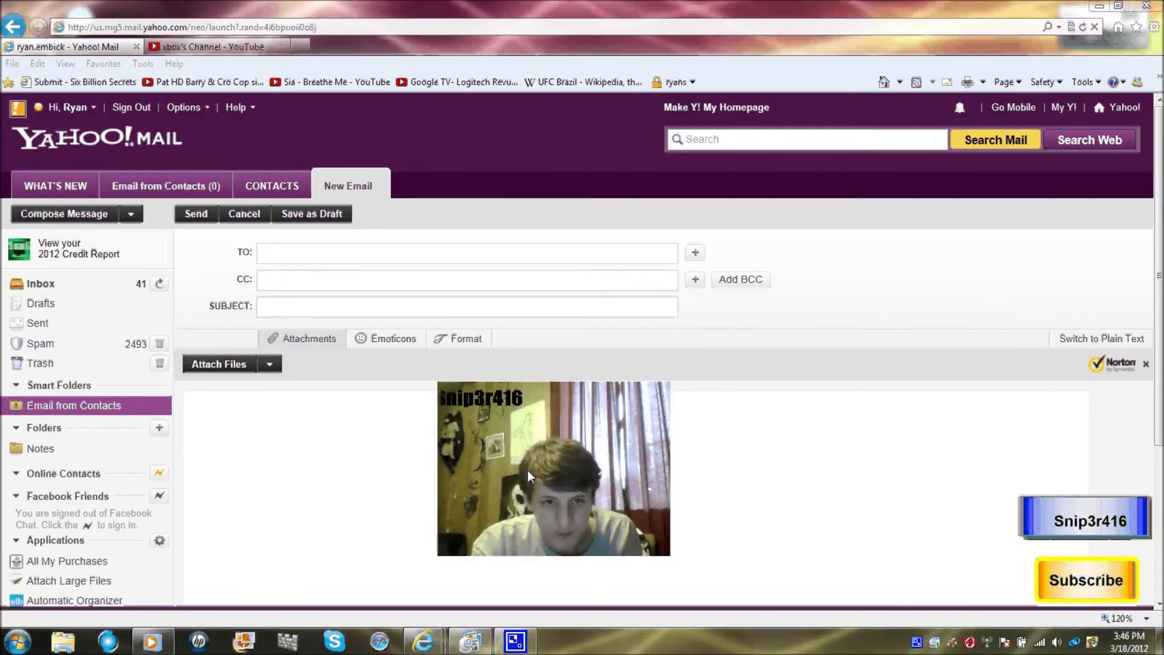
click(285, 249)
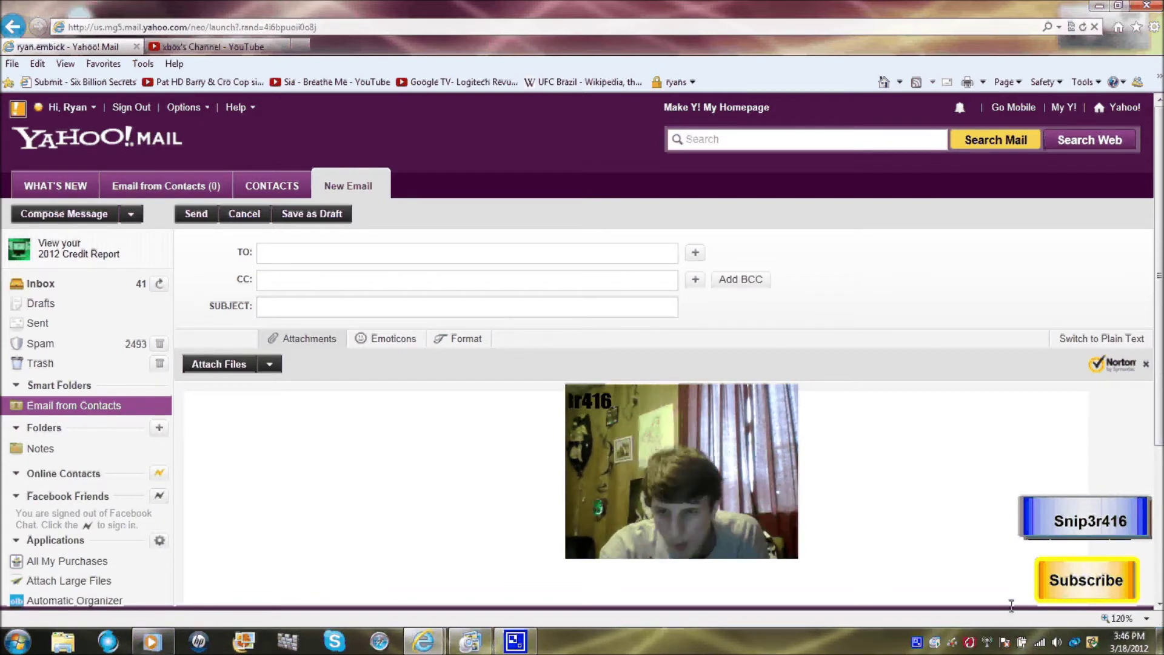
right_click(934, 642)
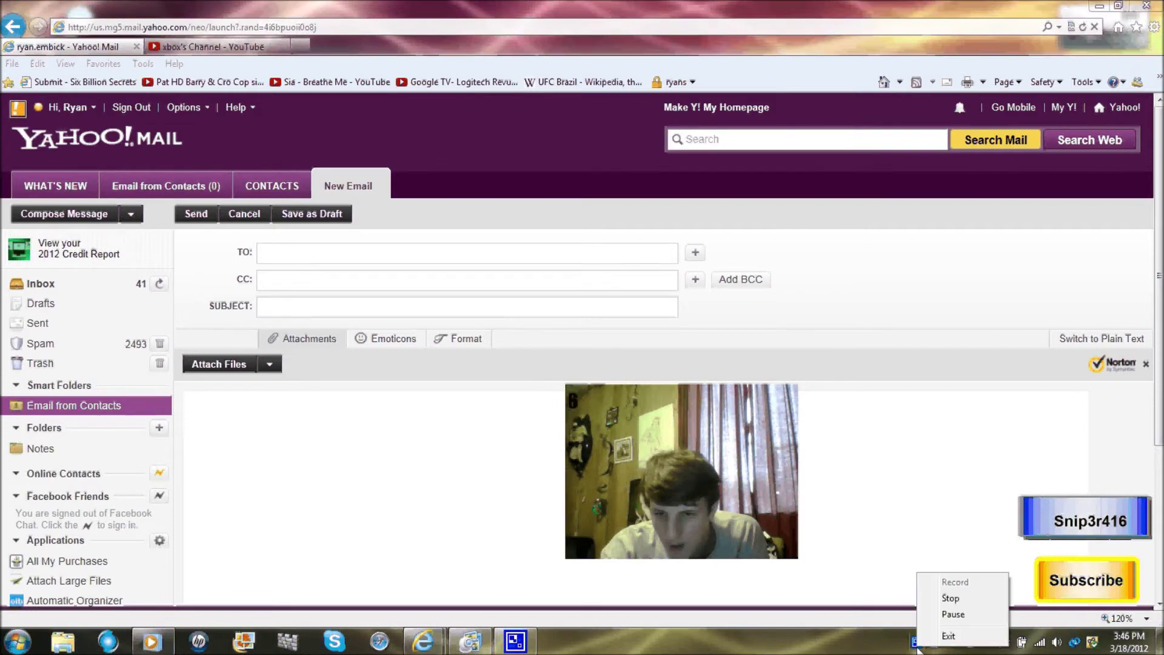
click(936, 613)
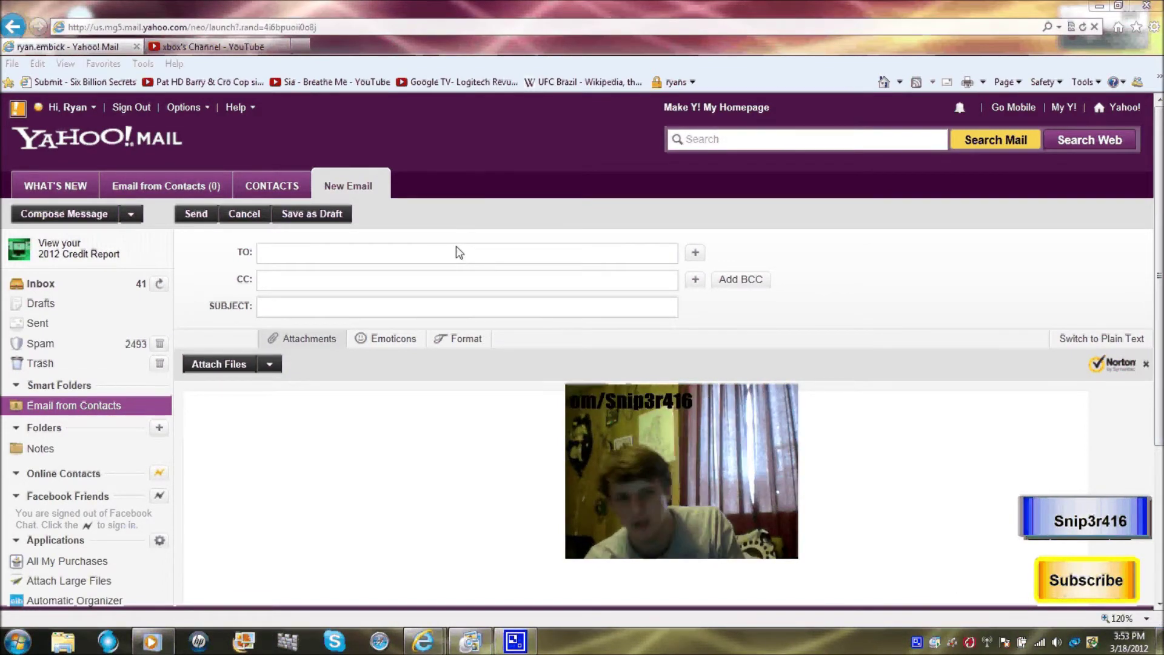
click(459, 253)
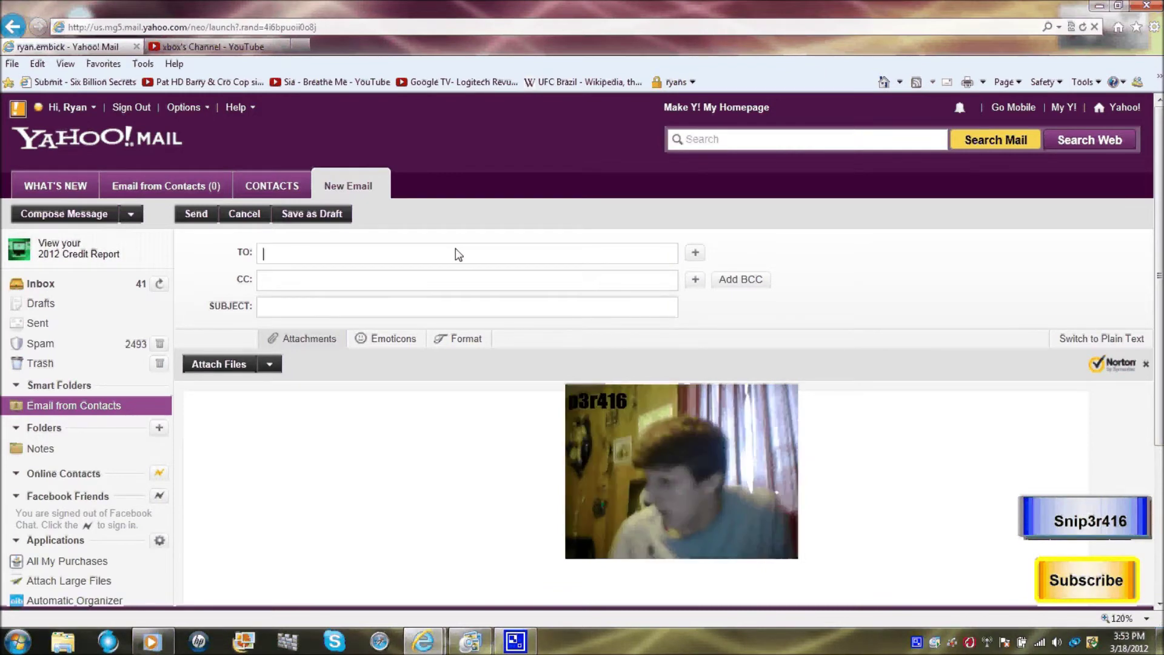
Step: Pick the saved hotmail contact from the autocomplete list for 's' as recipient, then go to Subject
text(s)
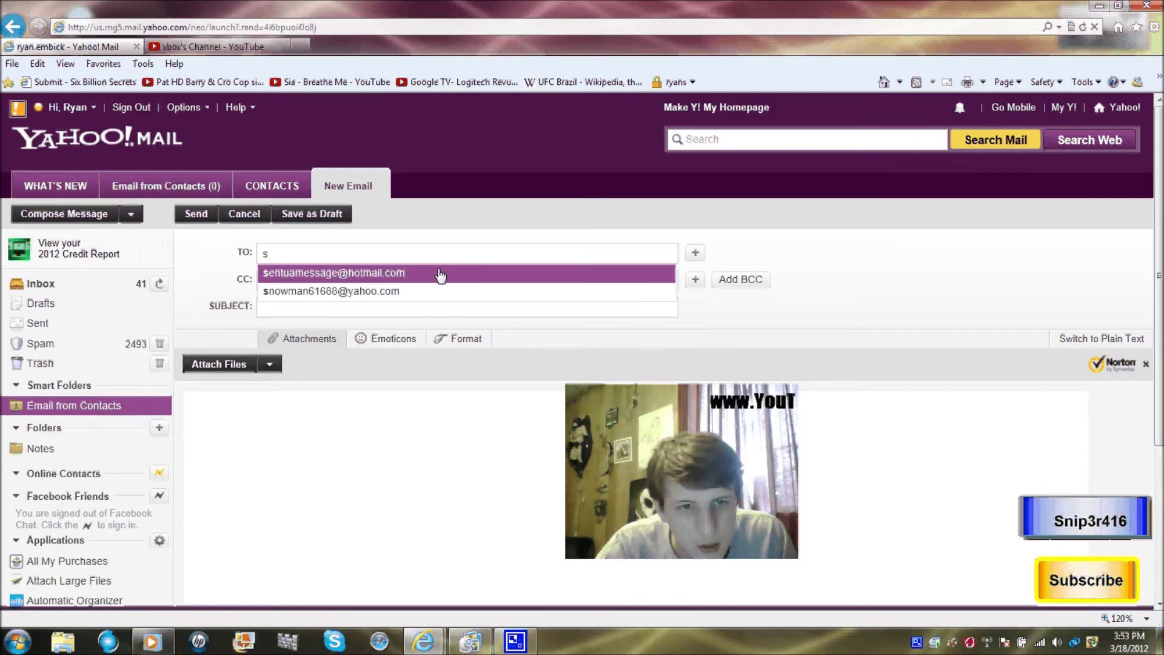
click(439, 274)
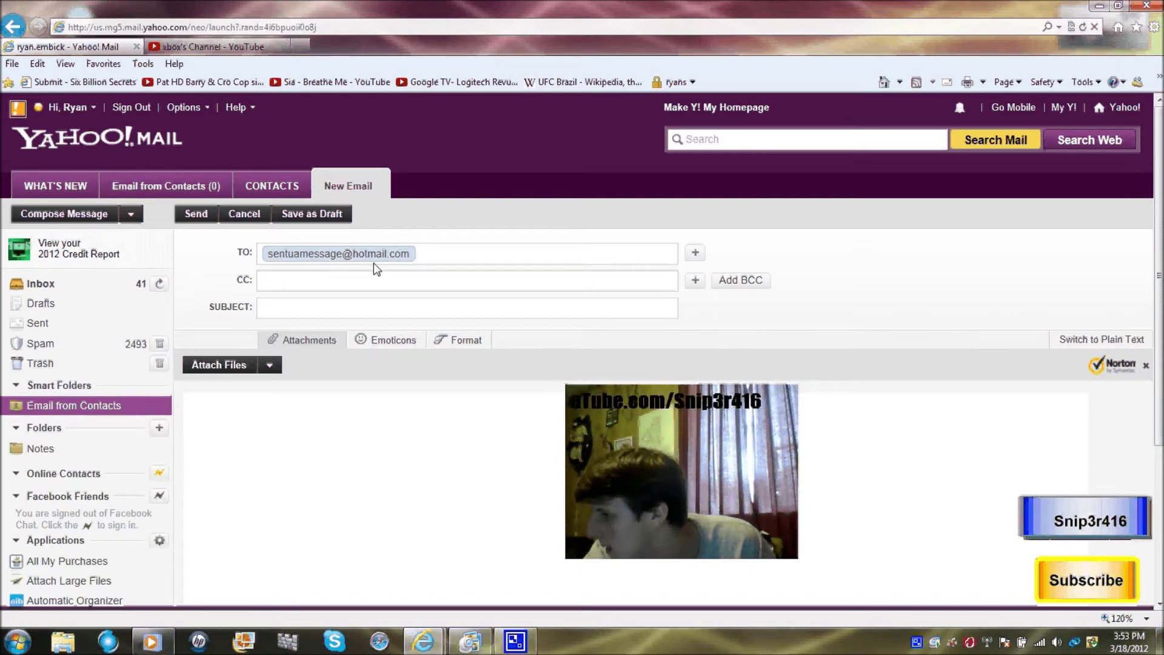
click(331, 302)
Step: Set the subject to 'Xbox Live' and begin the body with 'whens the next'
text(Xb)
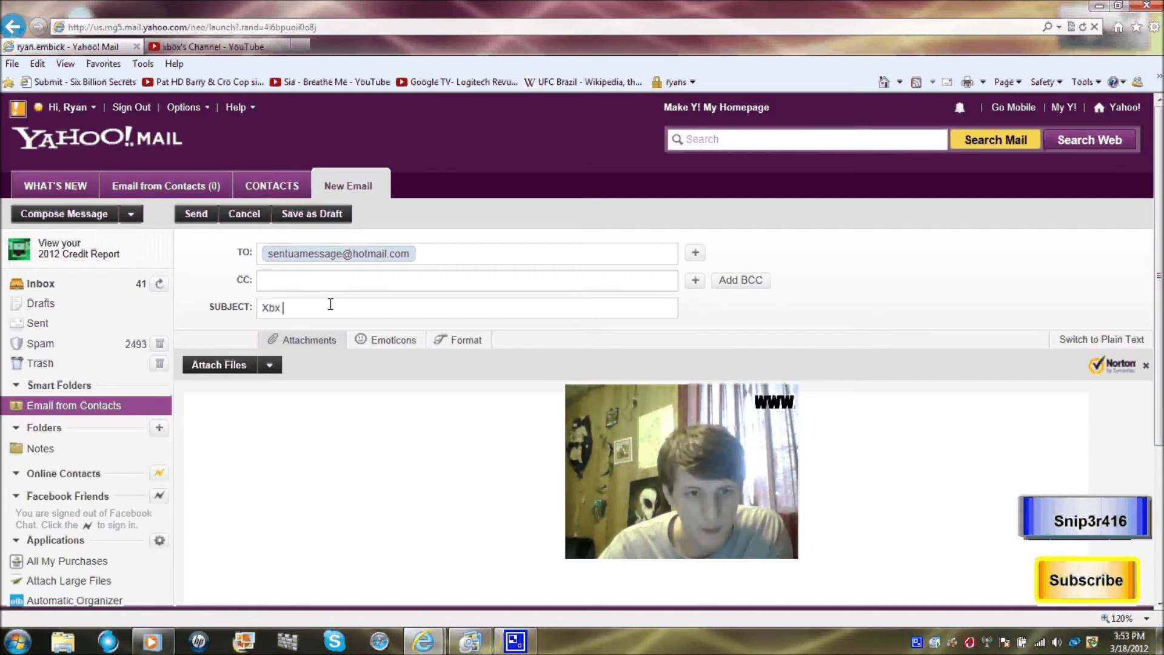
text(o)
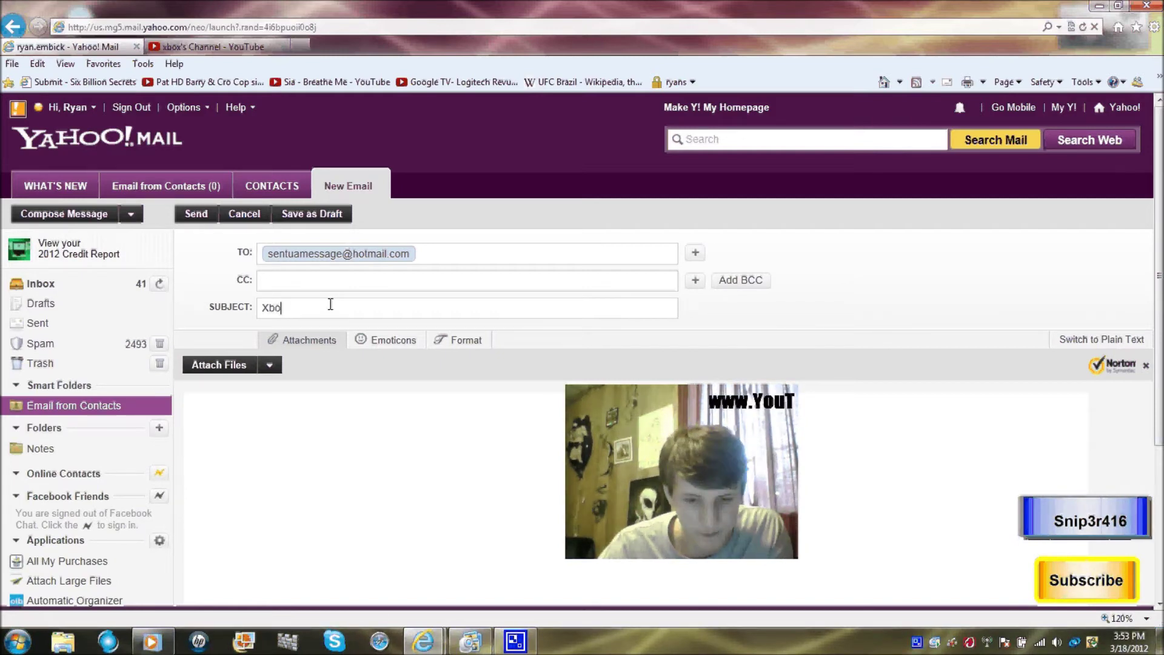
text(x Live)
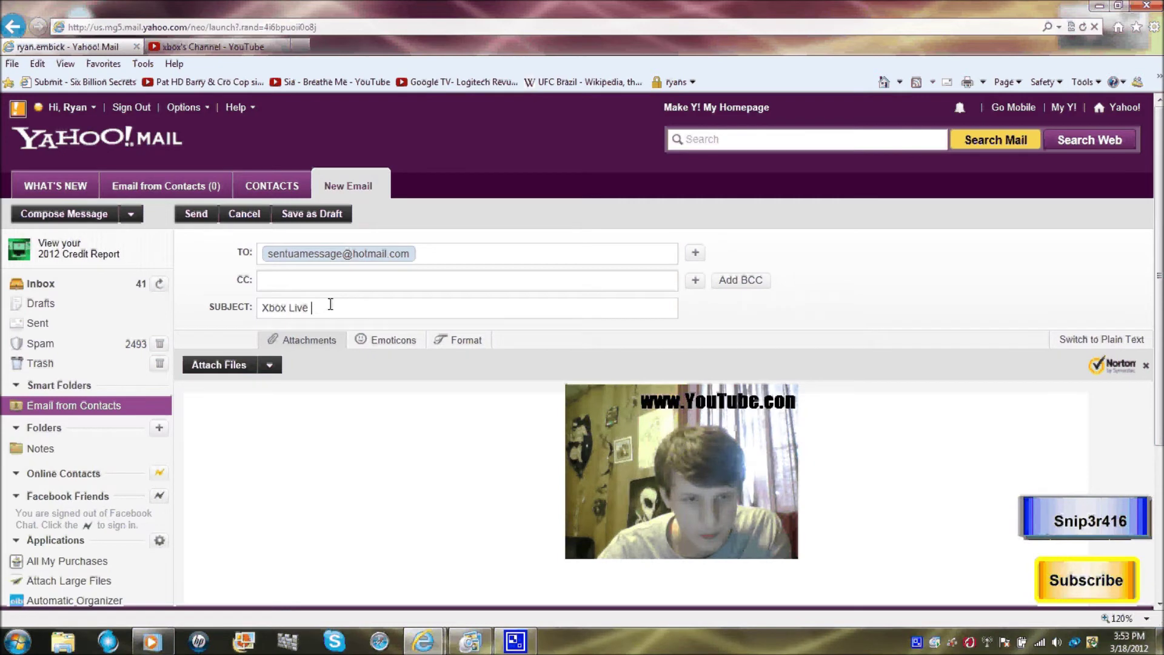
scroll(1003, 384, down, 2)
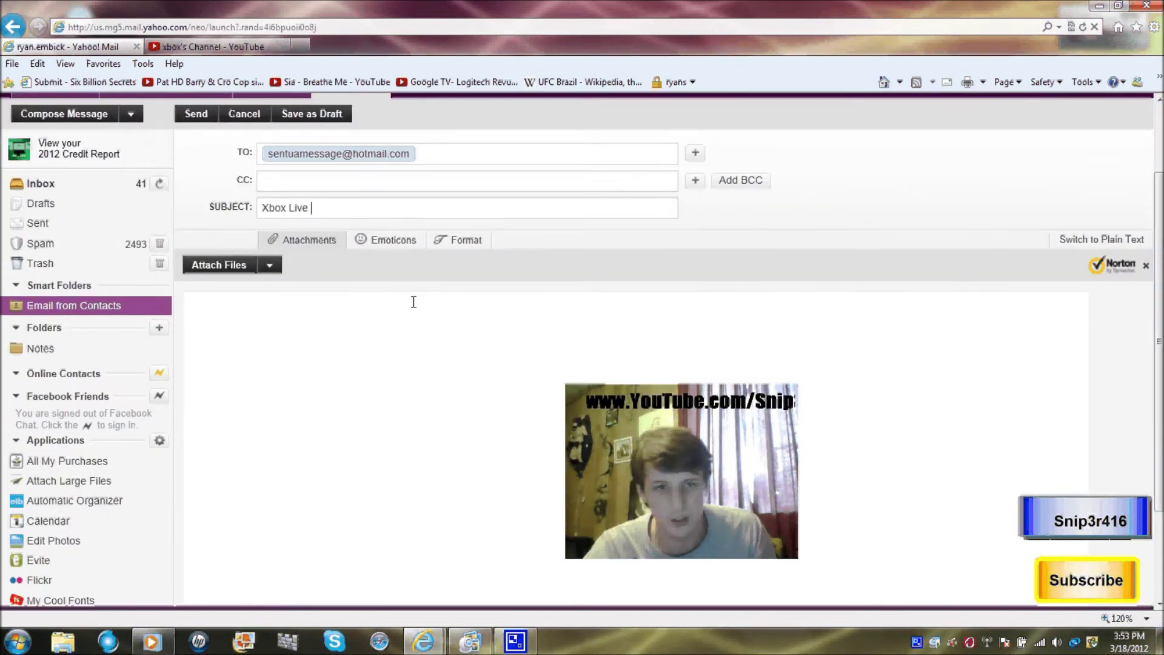
click(260, 330)
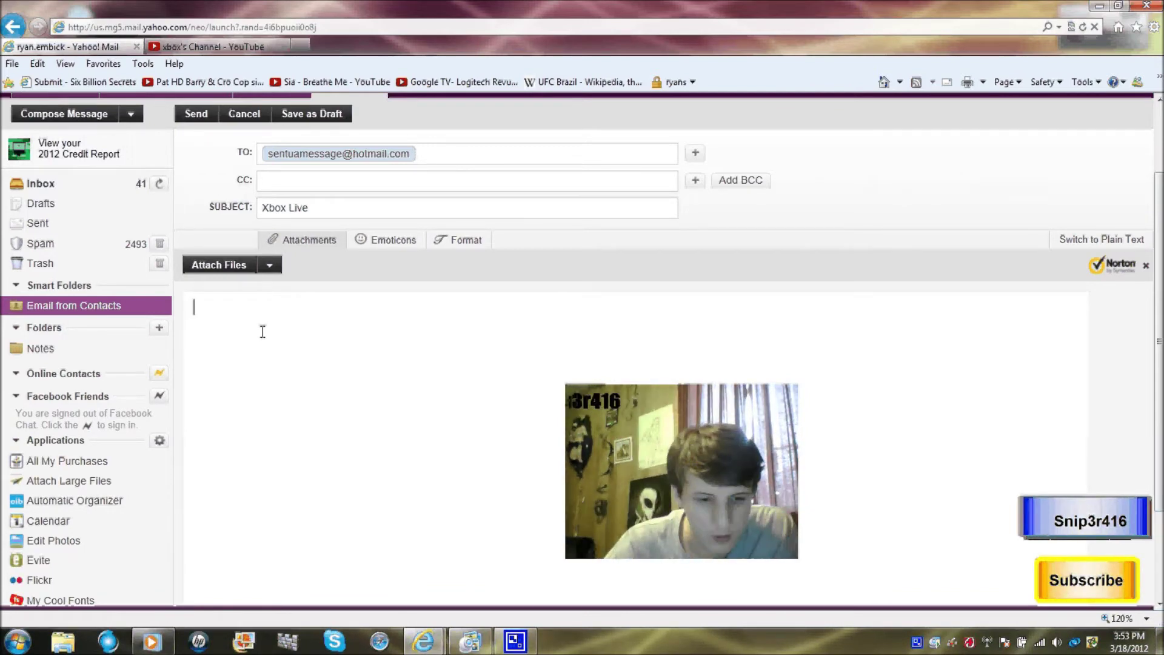
text(when)
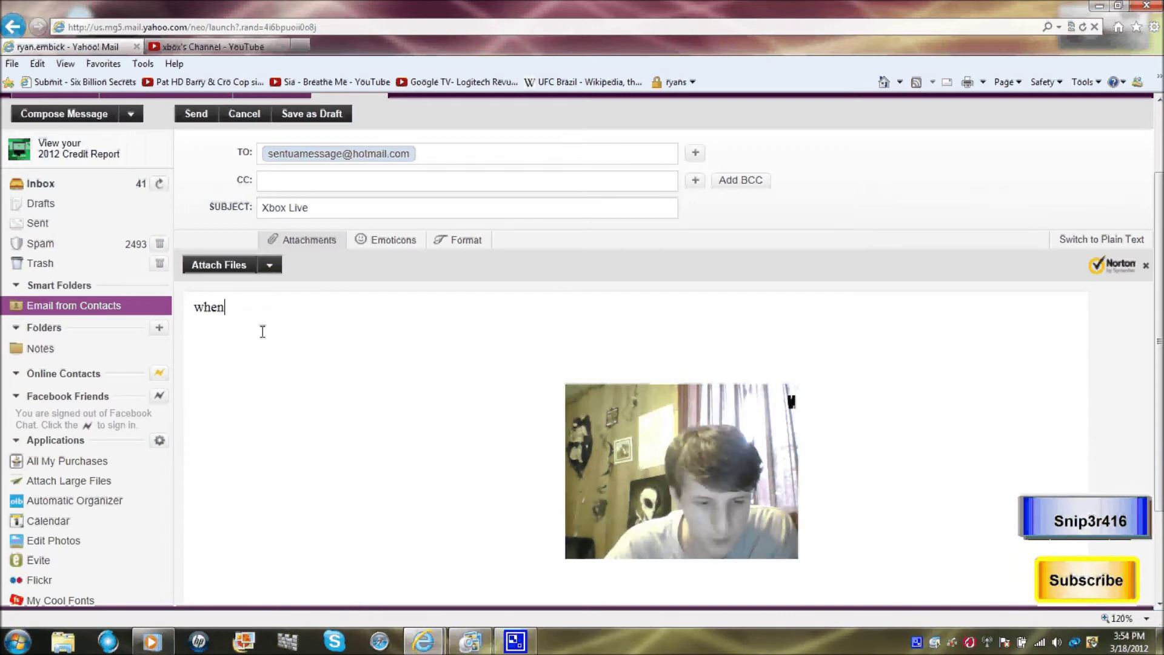
text(s the ne)
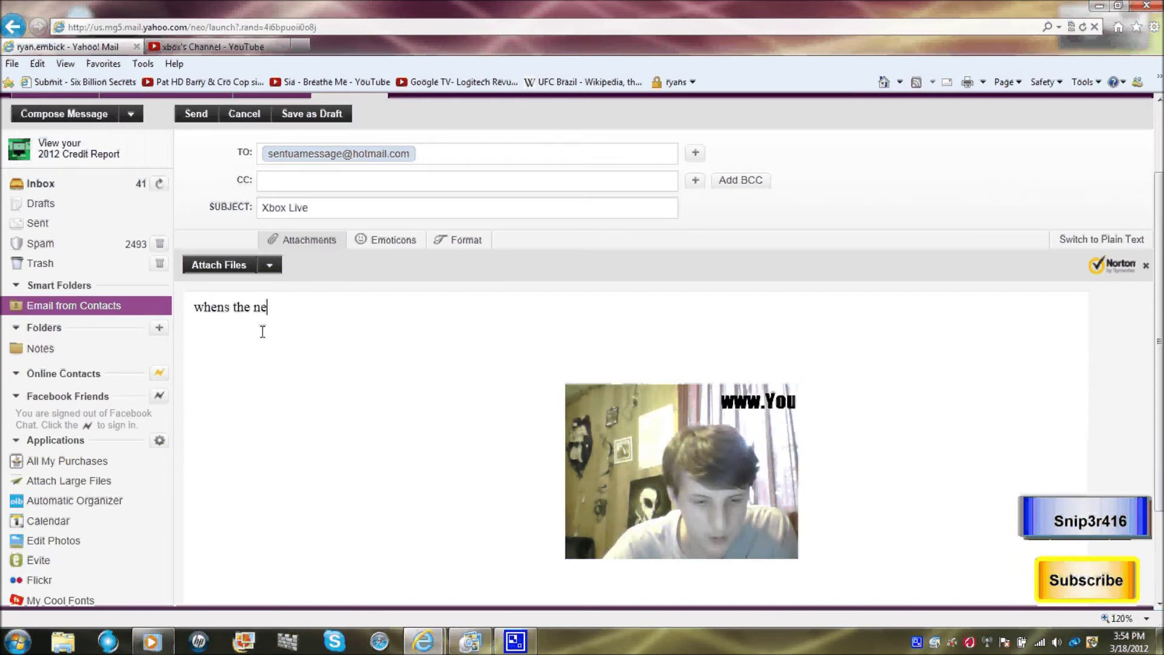
text(xt)
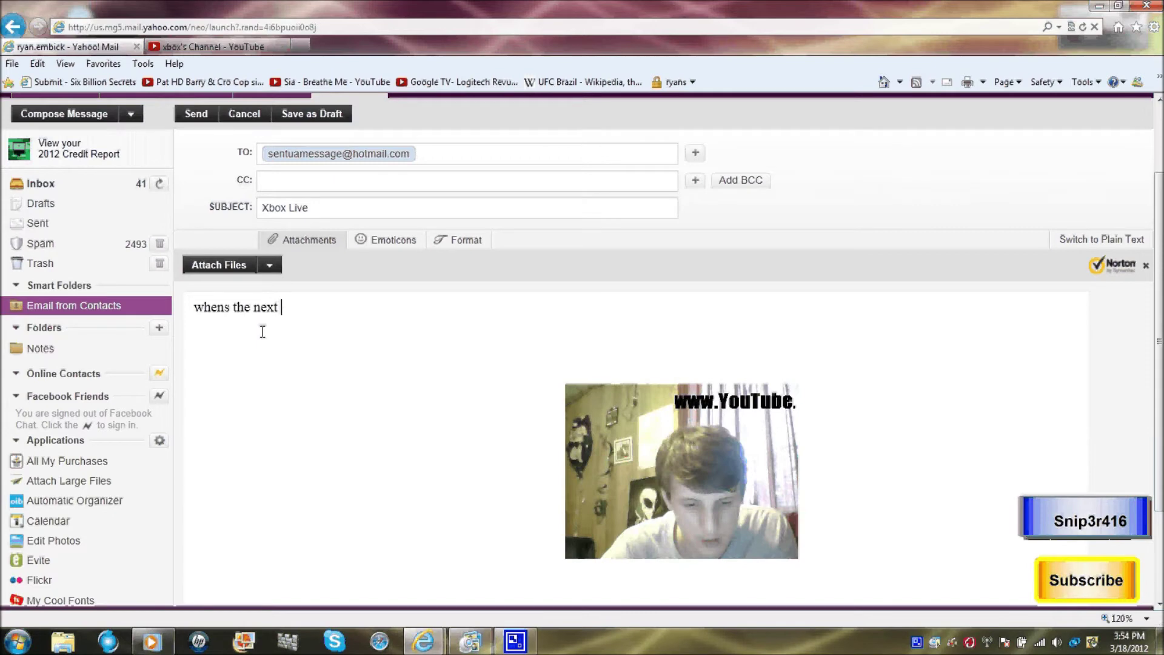
click(182, 50)
Step: Fill YouTube search with the 'call of duty black ops' suggestion from 'call o' and copy it
click(424, 118)
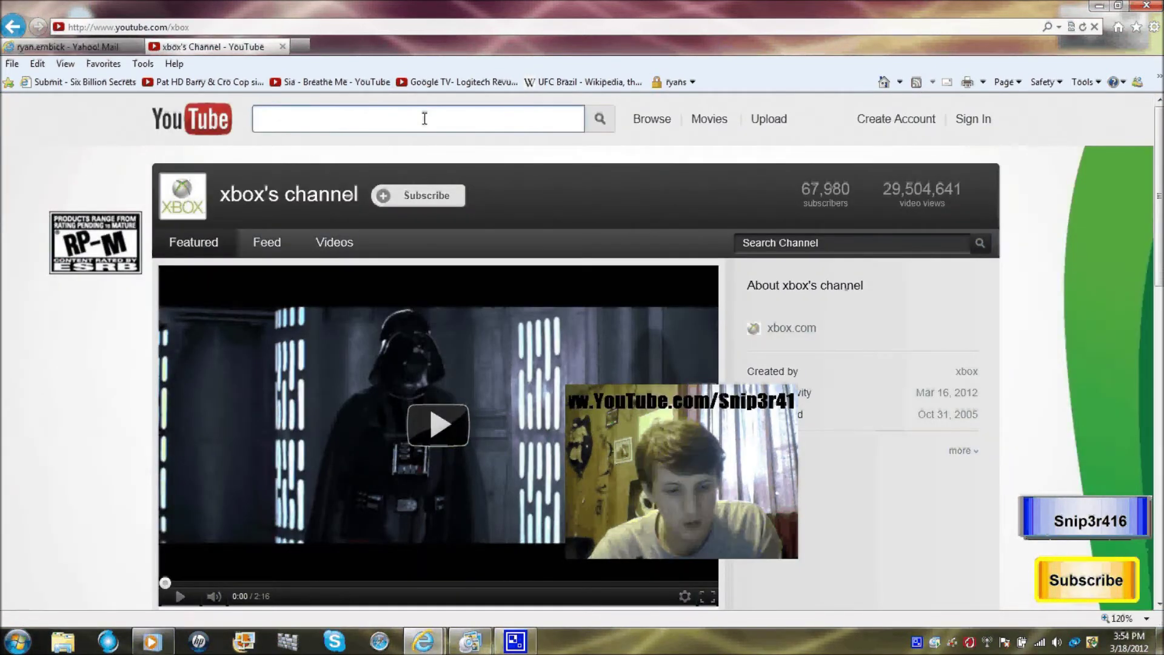
text(call )
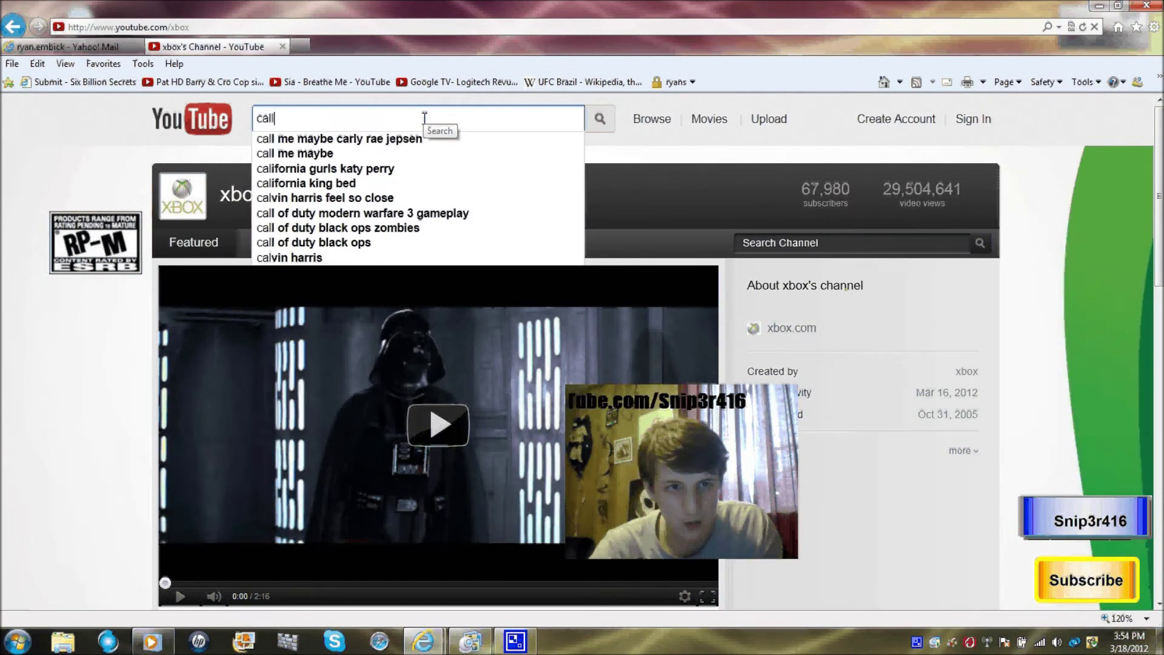
text(o)
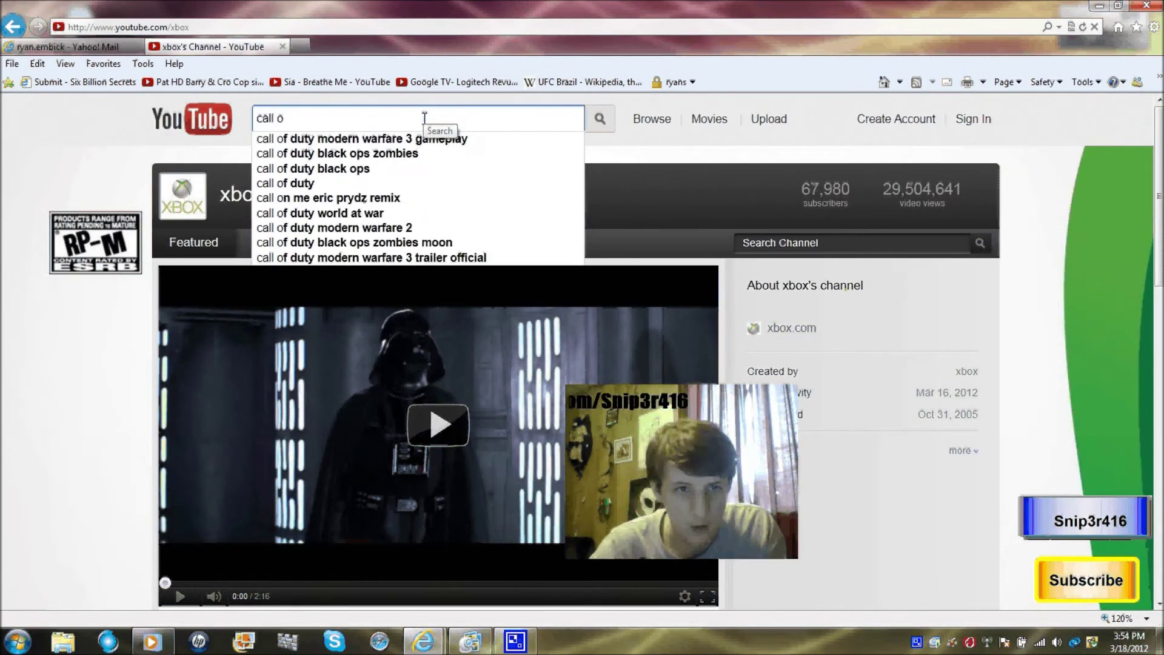
key(Down)
key(Down)
key(Down)
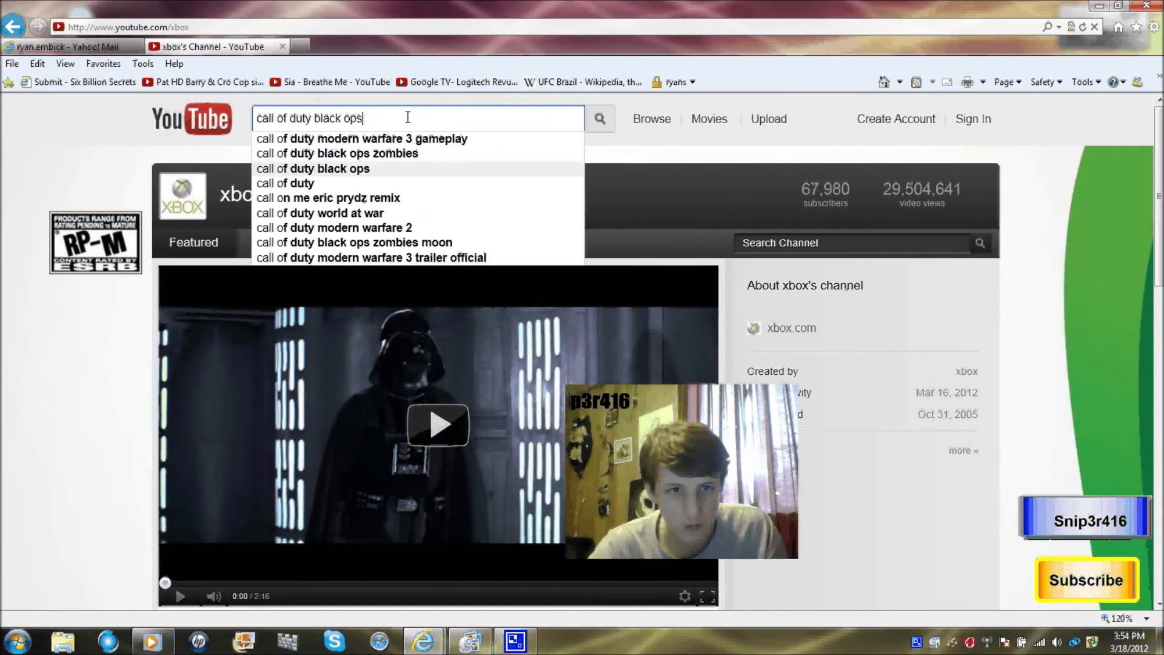
drag(407, 117, 255, 119)
right_click(277, 120)
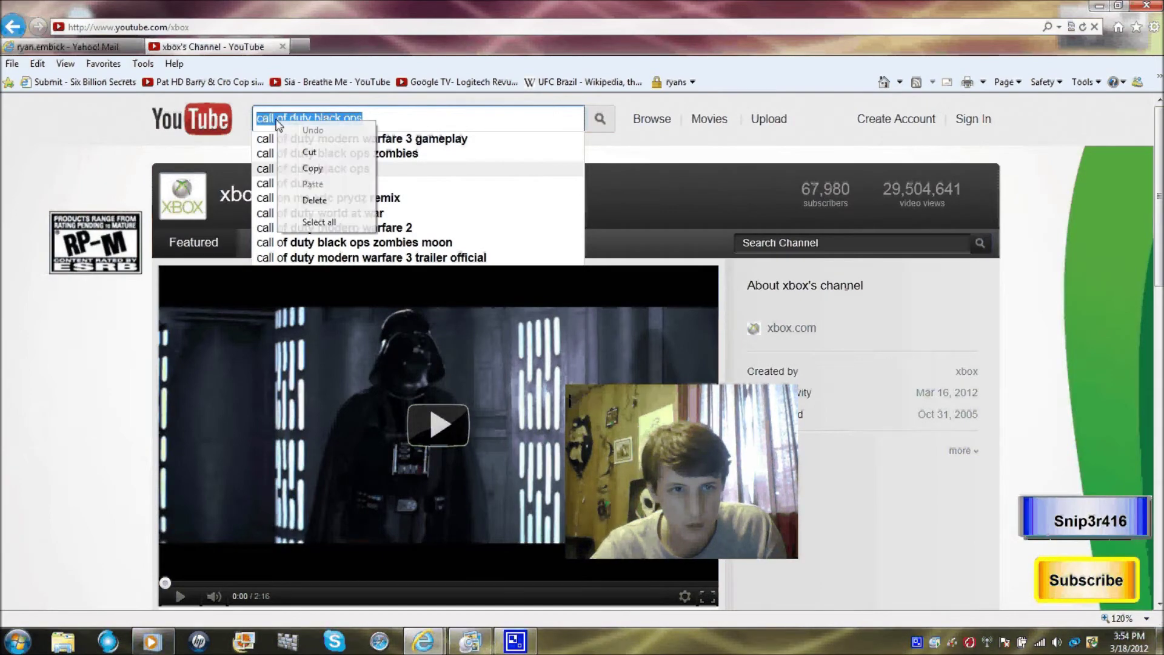
click(332, 173)
Step: Paste 'call of duty black ops' into the message body and finish the question with 'DLC coming out plzzzzzzzzzzzzzzz tell us'
click(118, 49)
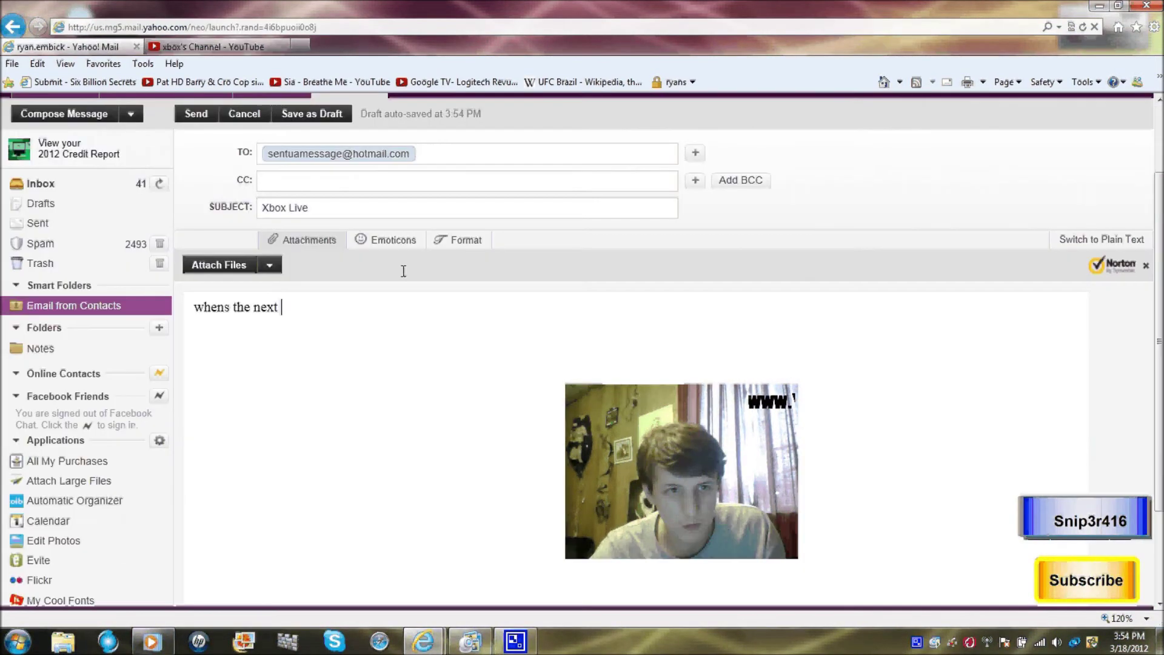
right_click(333, 314)
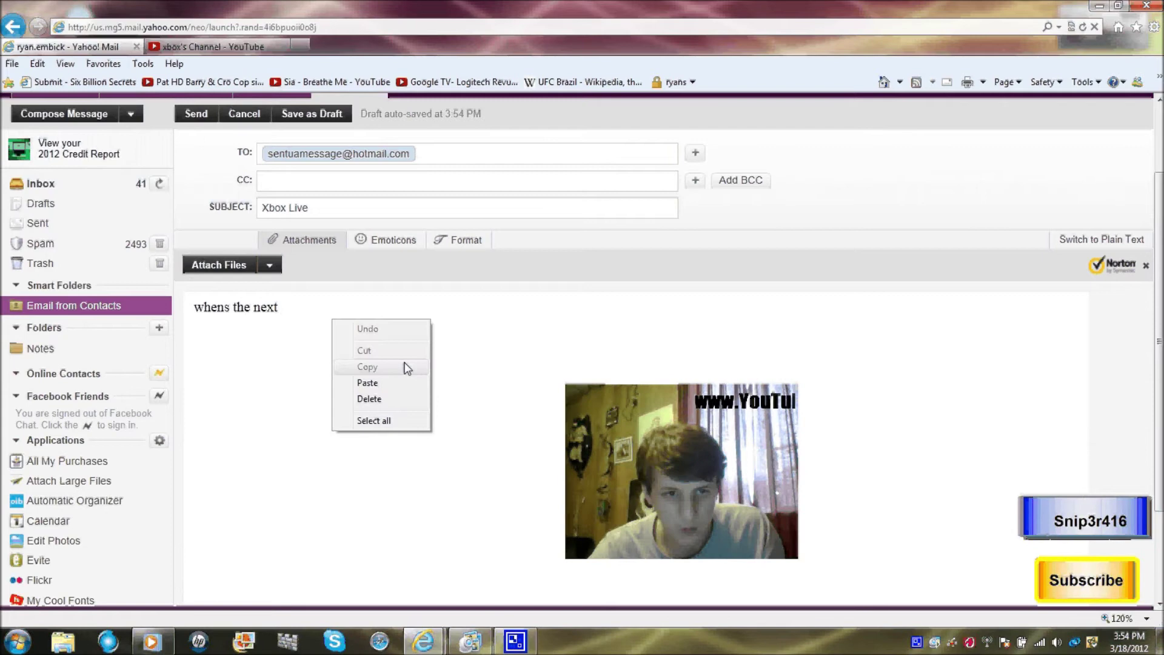
click(408, 384)
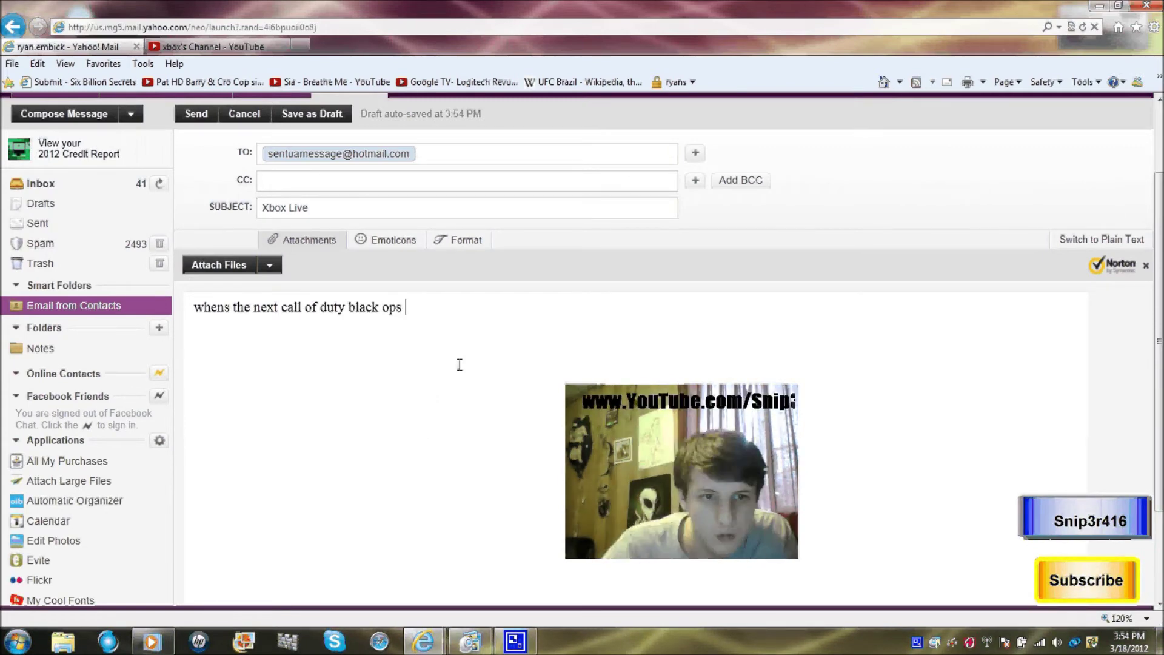
text(D)
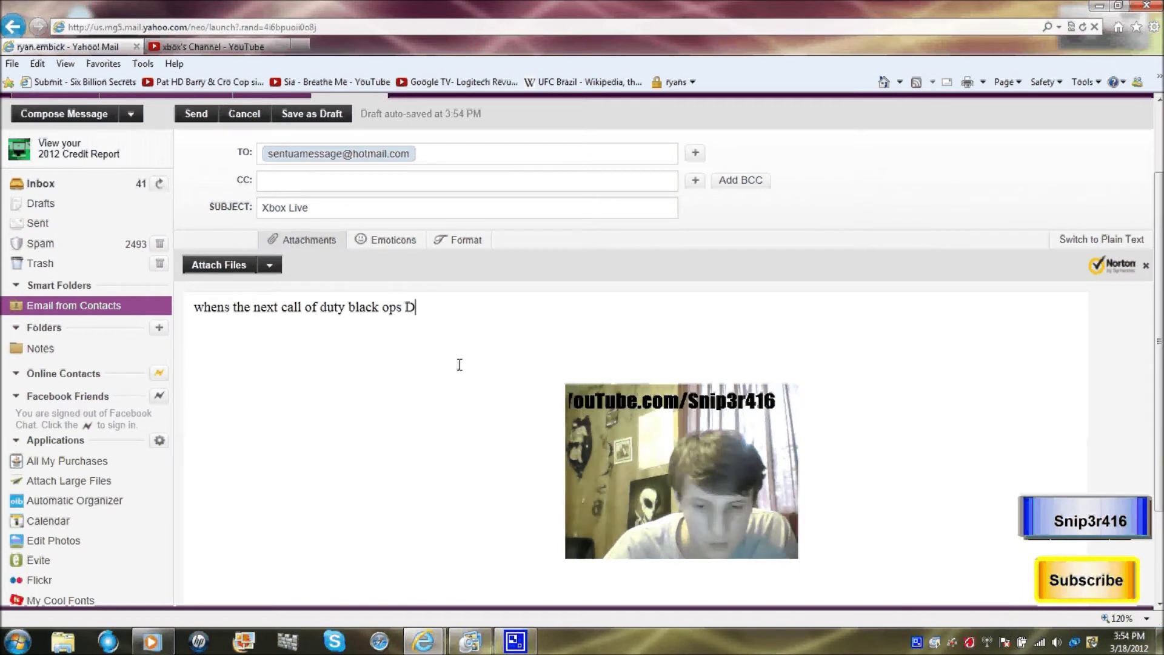
text(LC c)
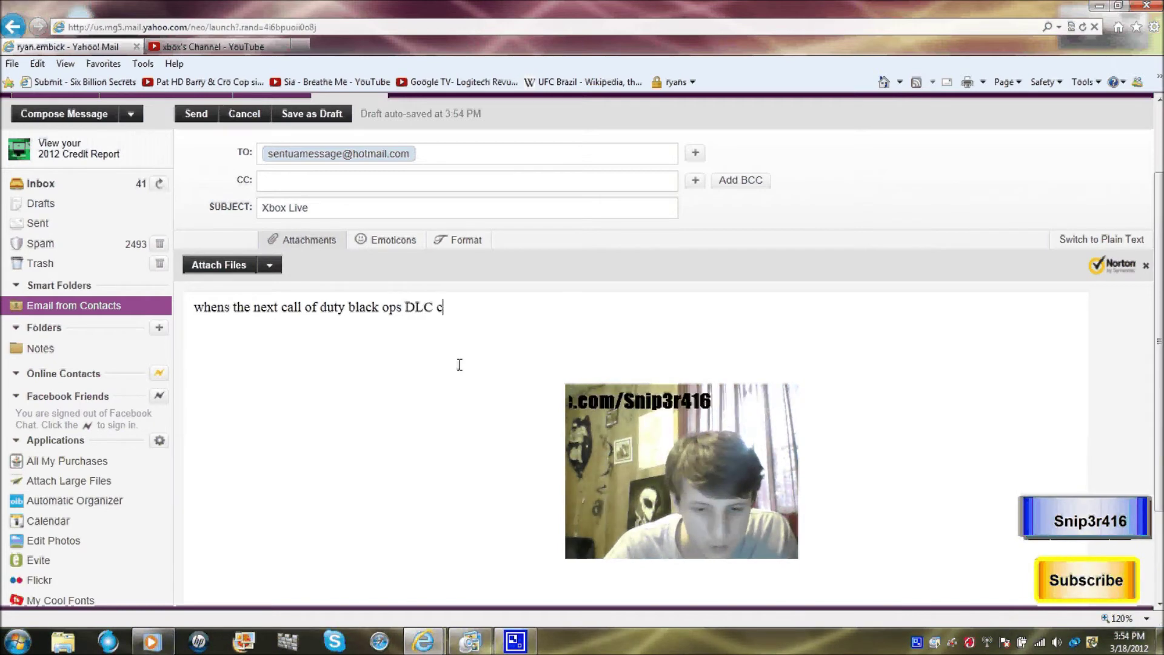
text(oming )
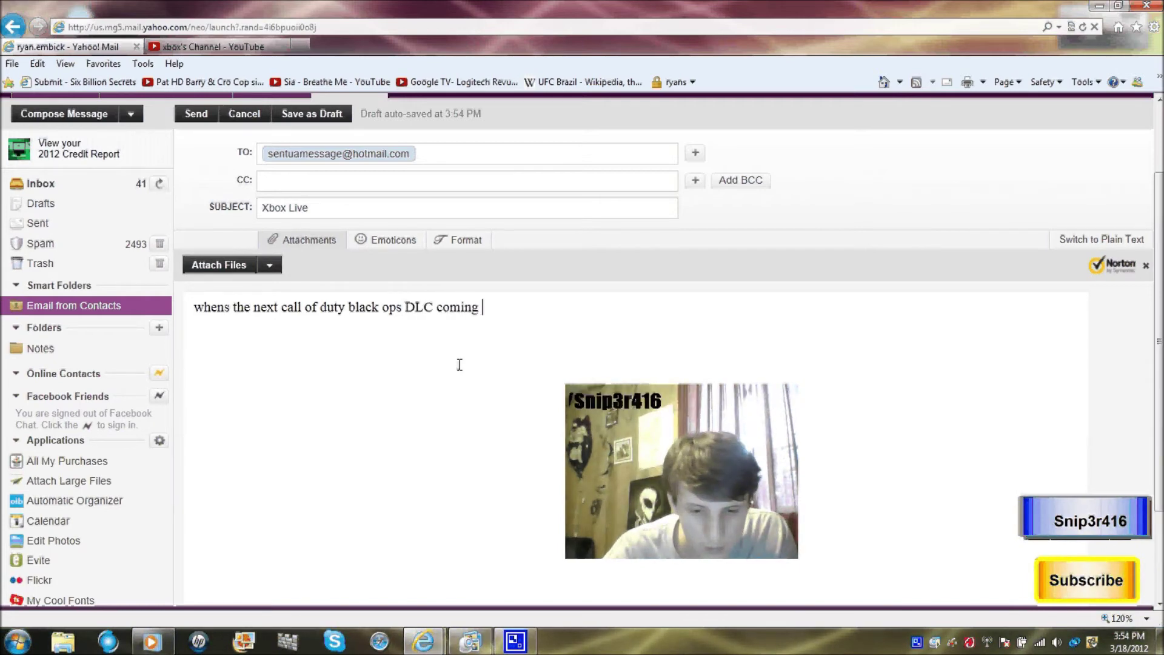
text(out pl)
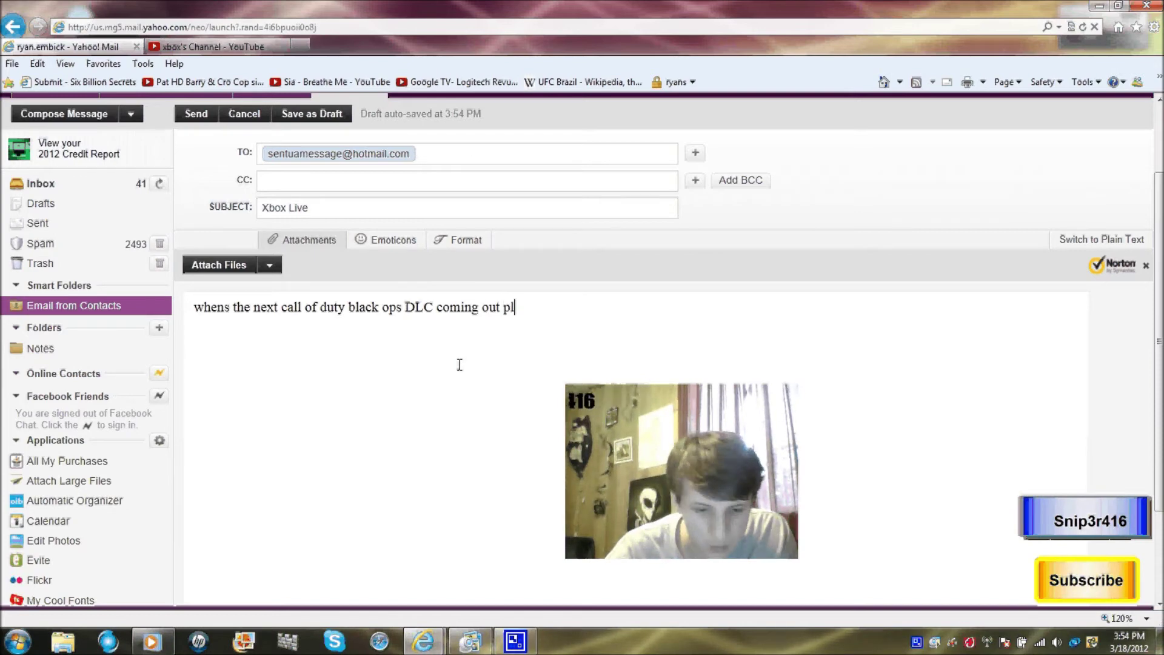
text(zzzzzzzzzzzzzzz )
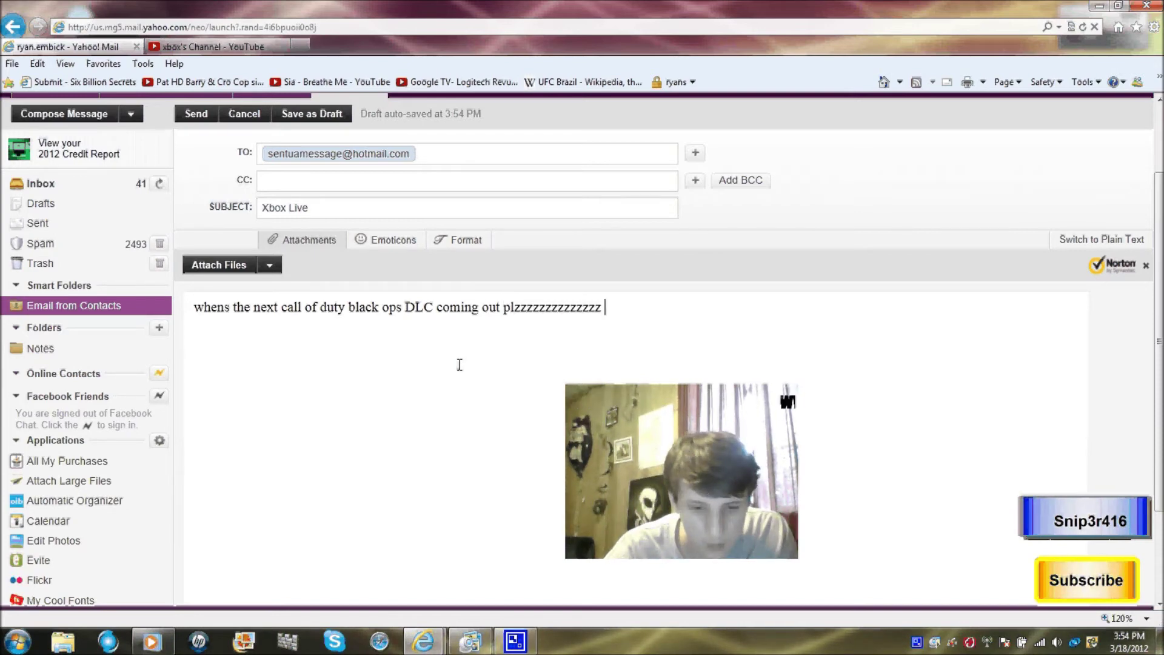
text(tell us)
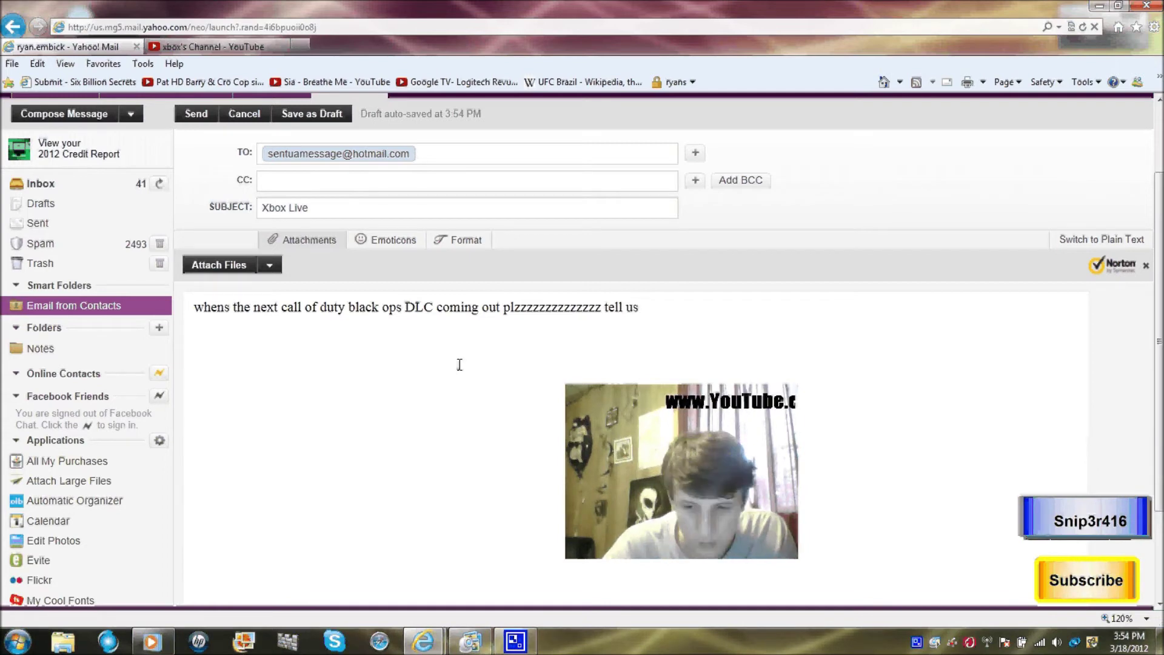
Step: Add a signature line a few lines below reading 'Gamer Tag im' followed by the gamer tag
key(Return)
text(Gamer)
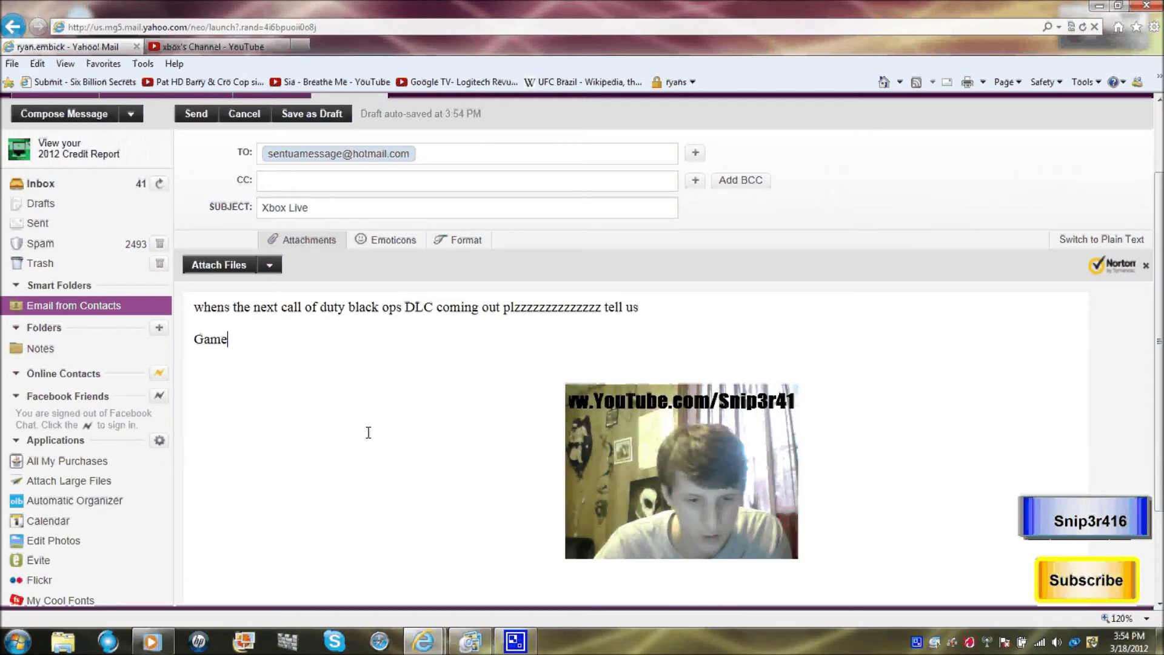
key(BackSpace)
key(BackSpace)
key(BackSpace)
key(BackSpace)
key(BackSpace)
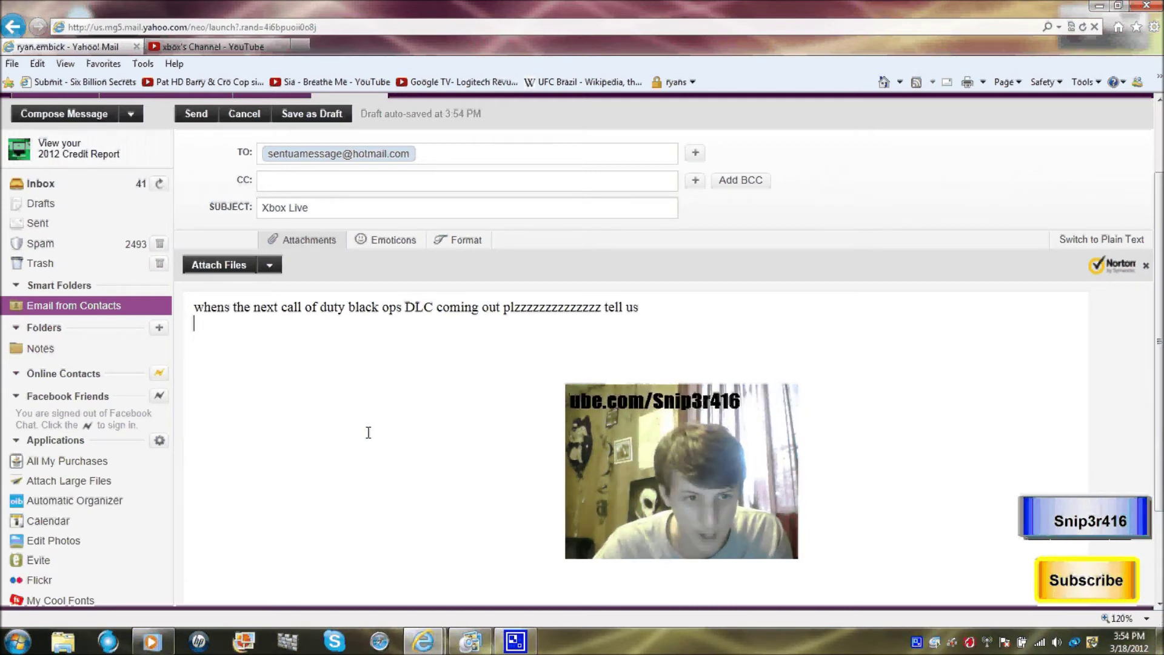
key(Return)
key(Return)
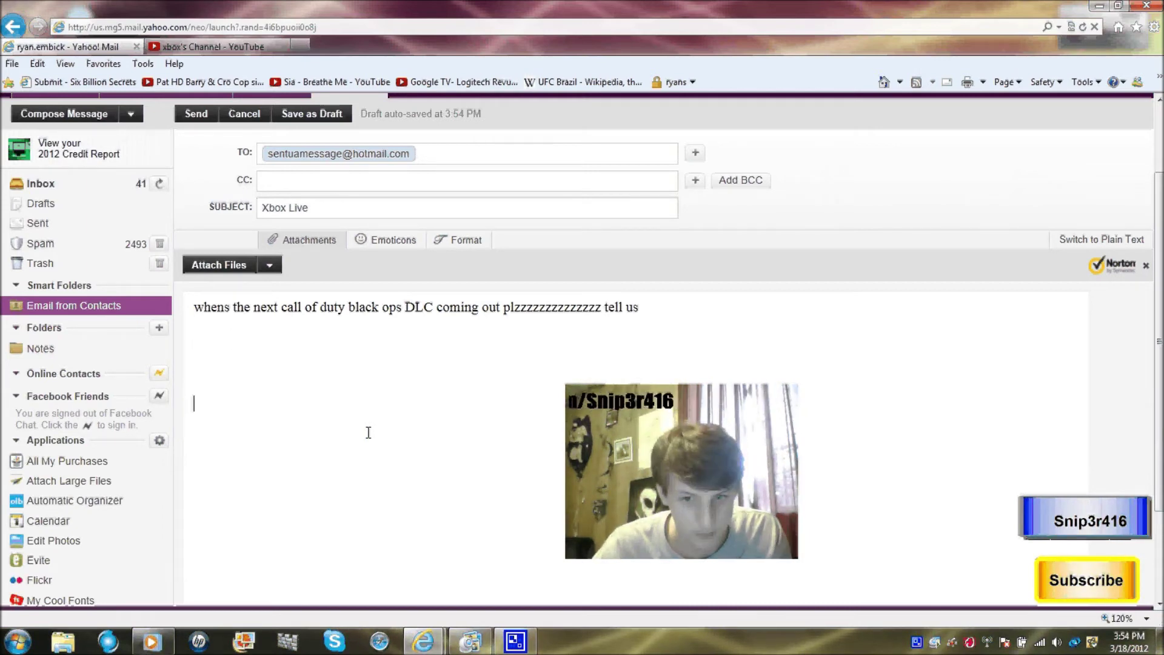
key(Return)
text(G)
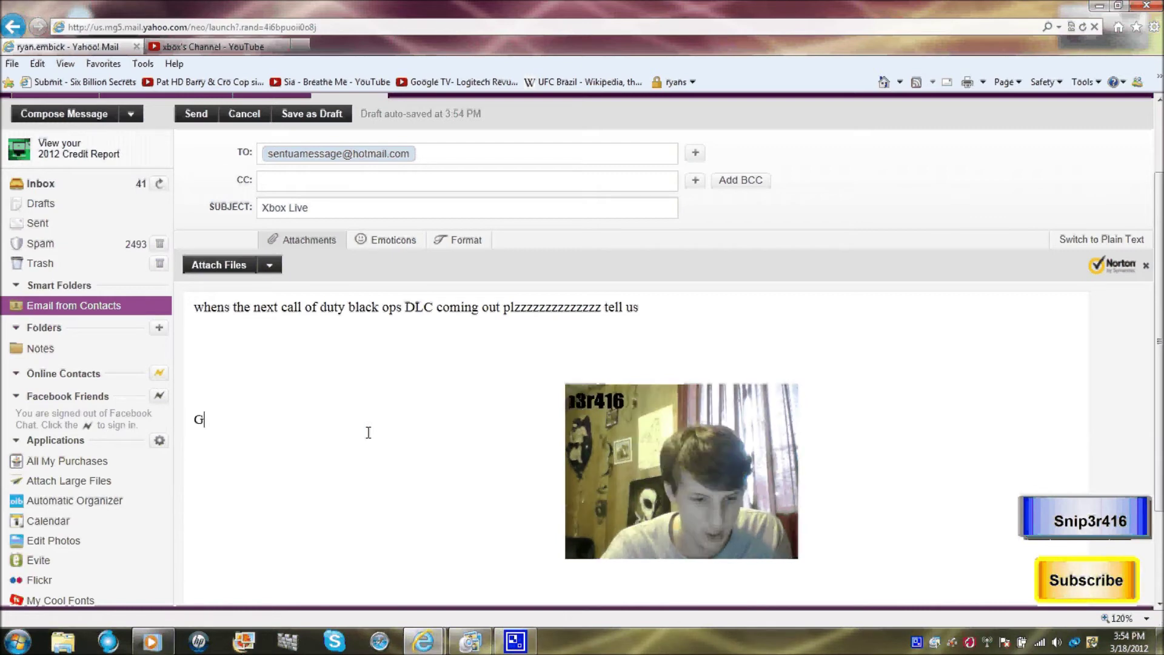
text(amer)
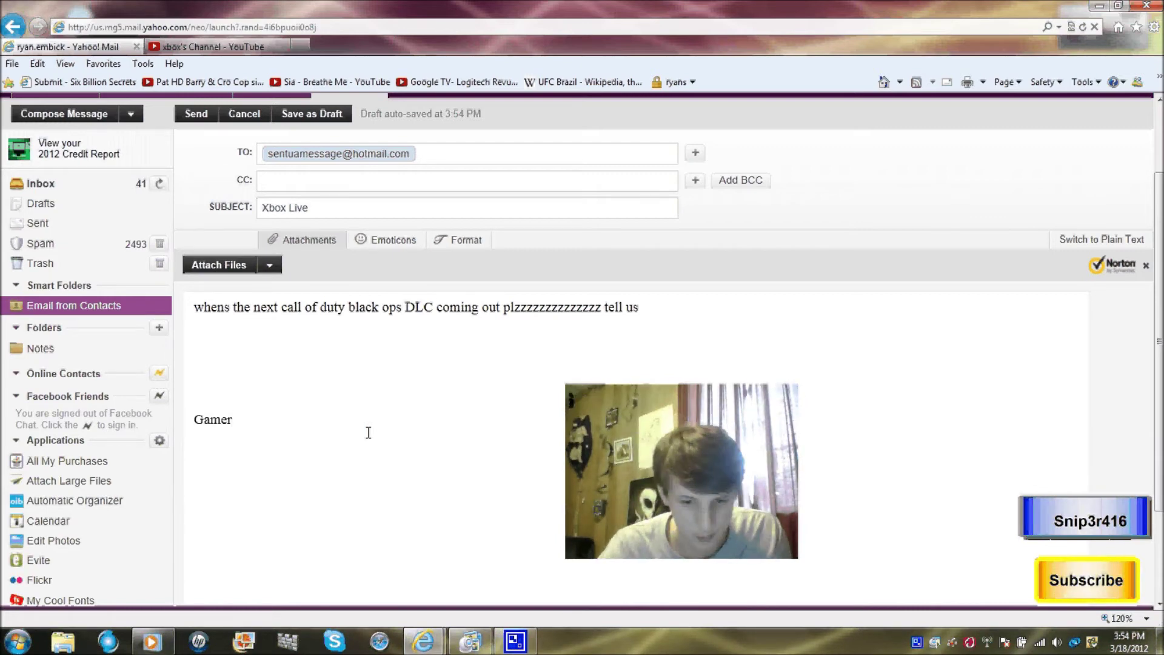
text( t)
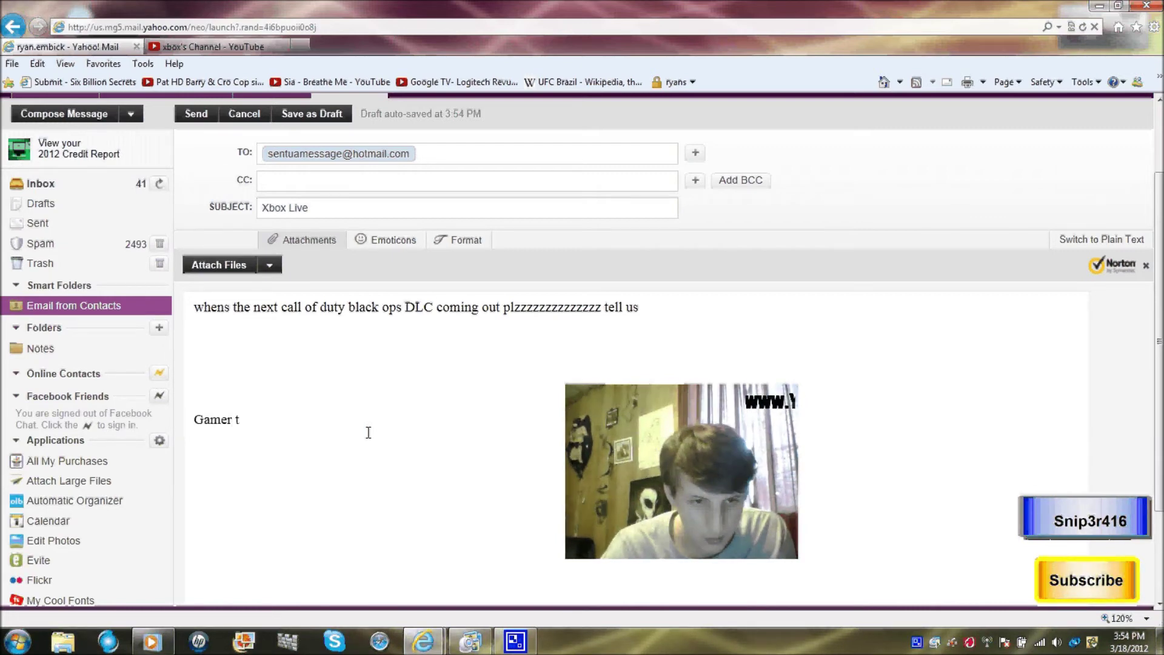
key(BackSpace)
text(Tab)
key(BackSpace)
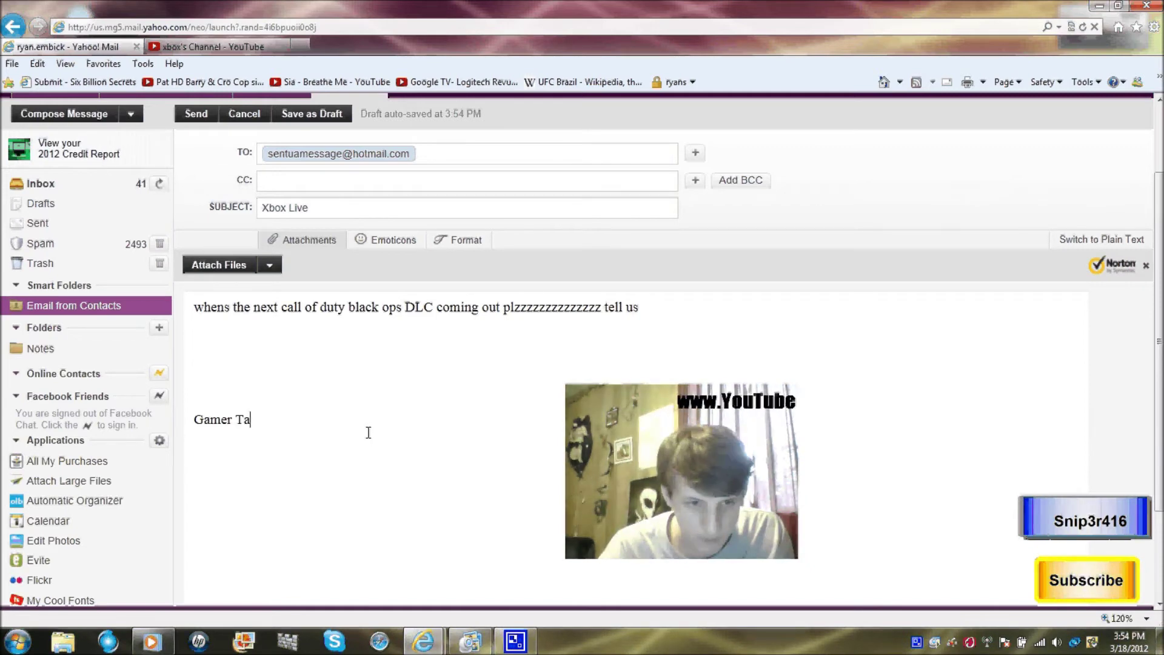
text(g)
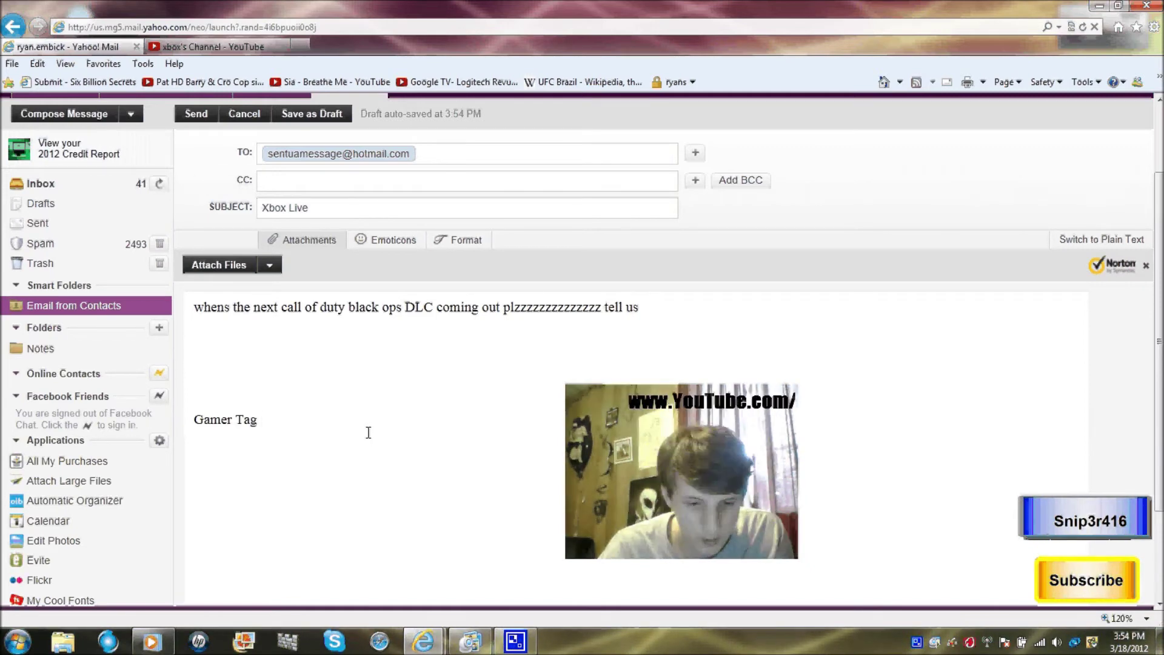
text( im Sn)
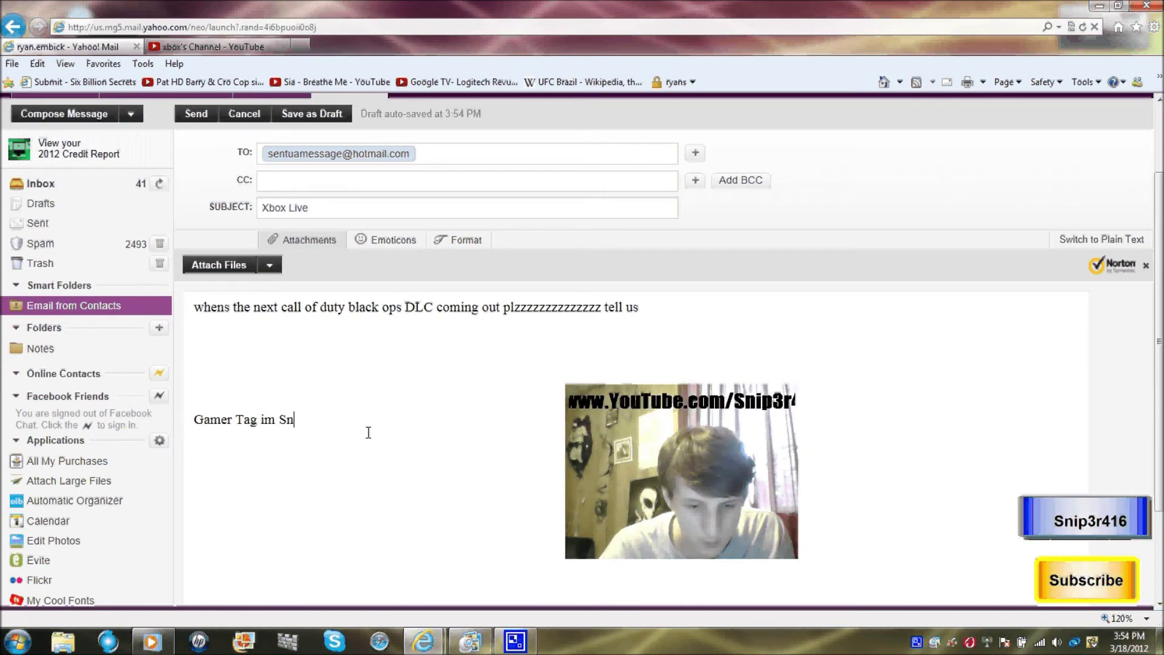
text(ip3r416)
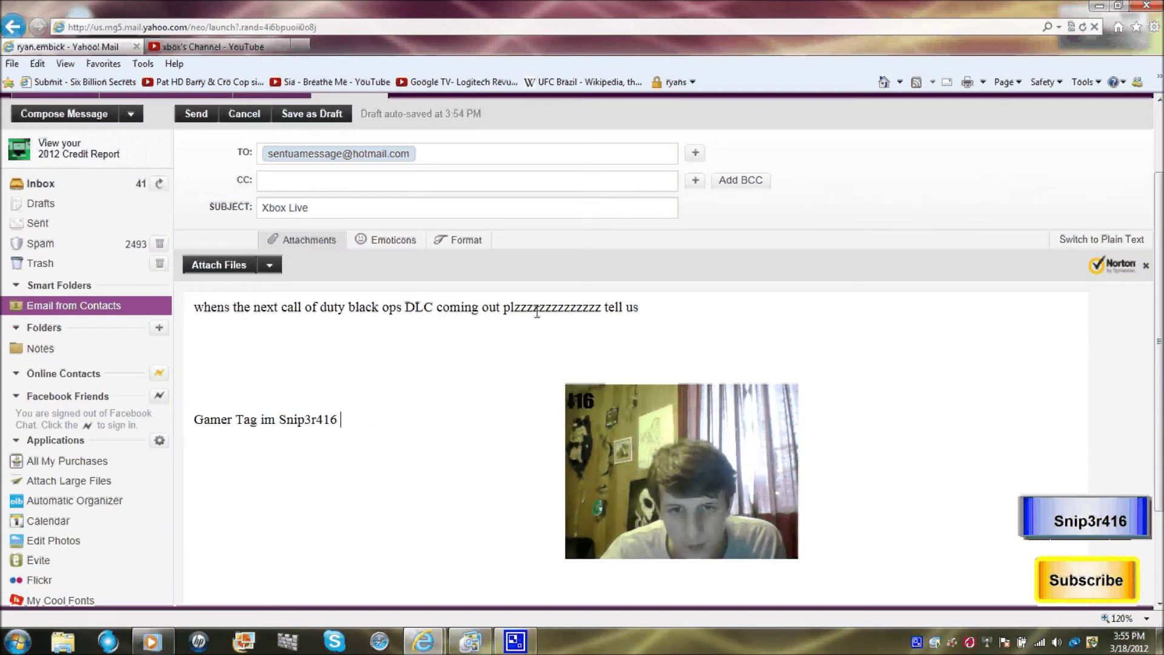
scroll(837, 300, down, 2)
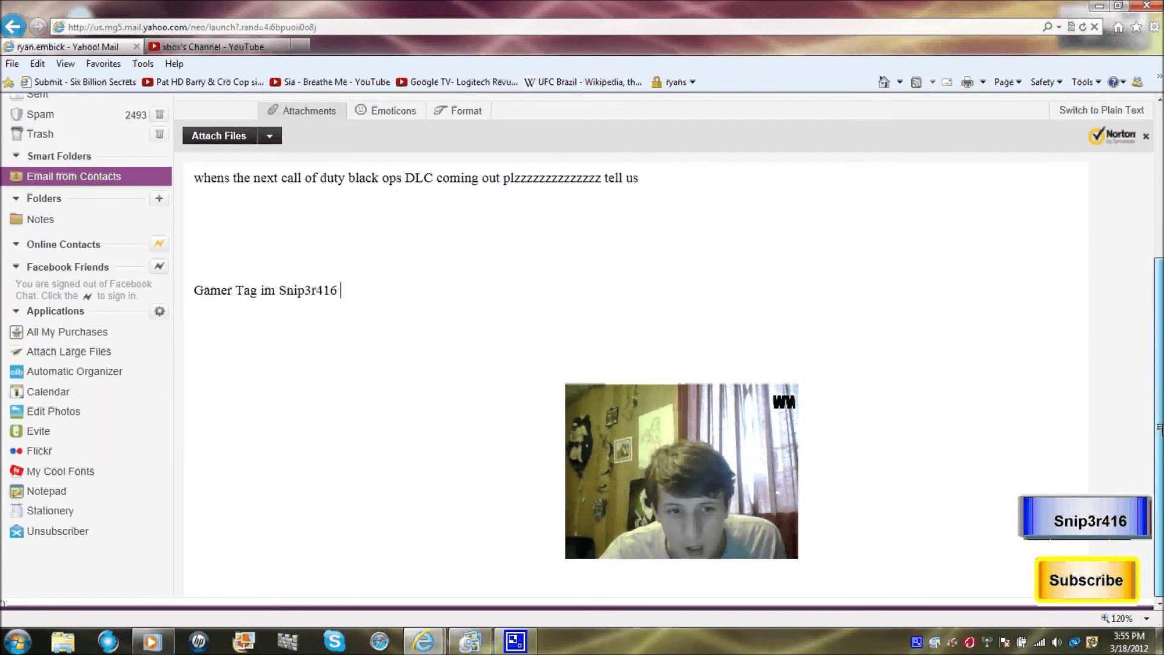
scroll(667, 345, up, 1)
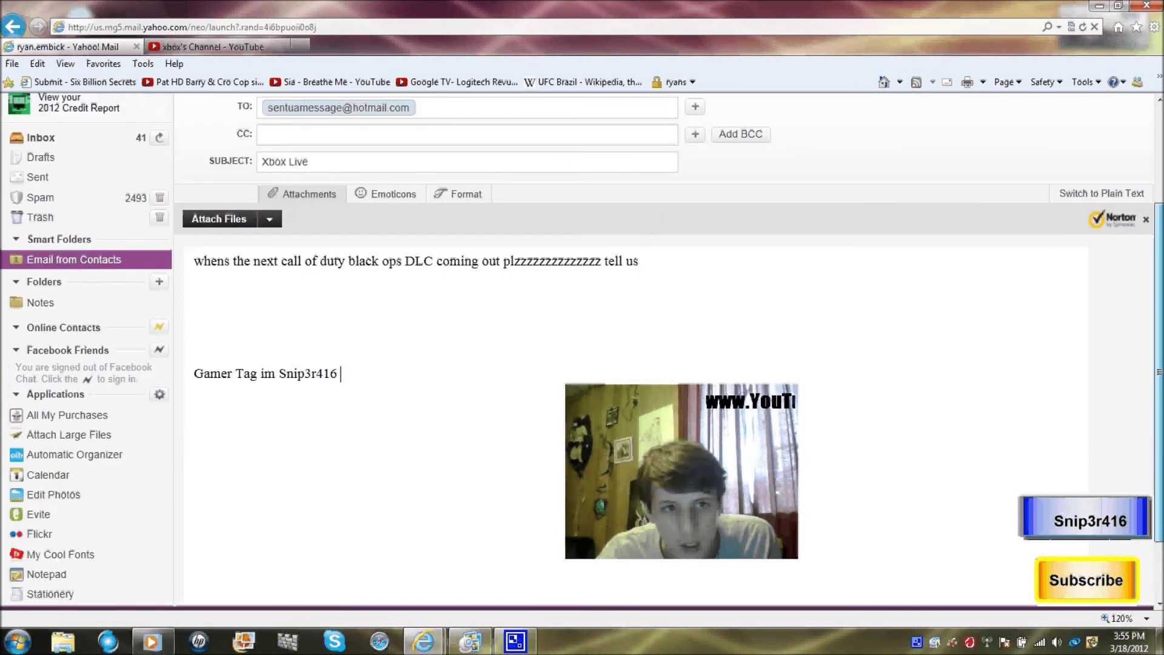
scroll(667, 345, up, 2)
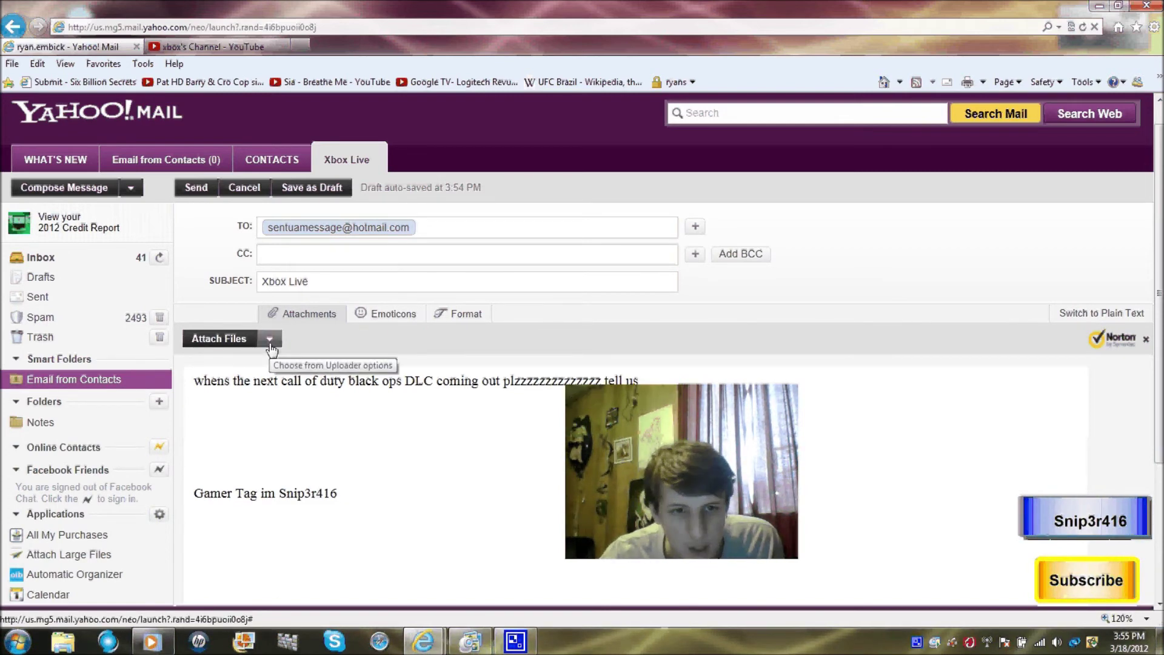
Step: Send the email by entering the anti-spam verification code, then dismiss the confirmation and return to Inbox
click(194, 189)
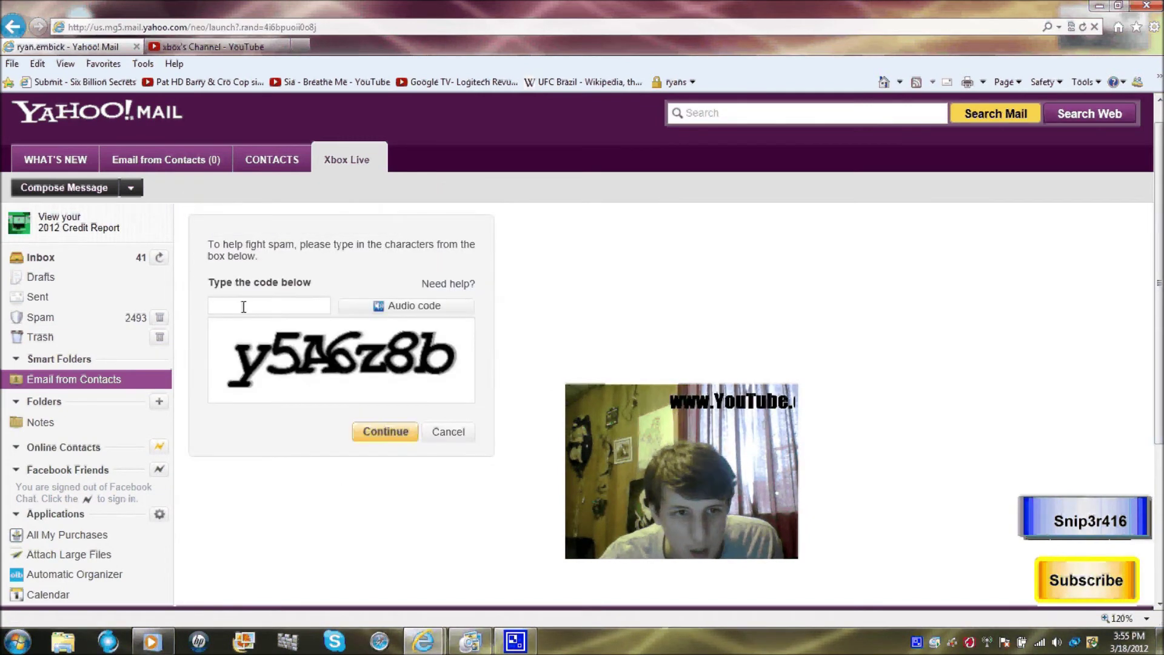
click(253, 302)
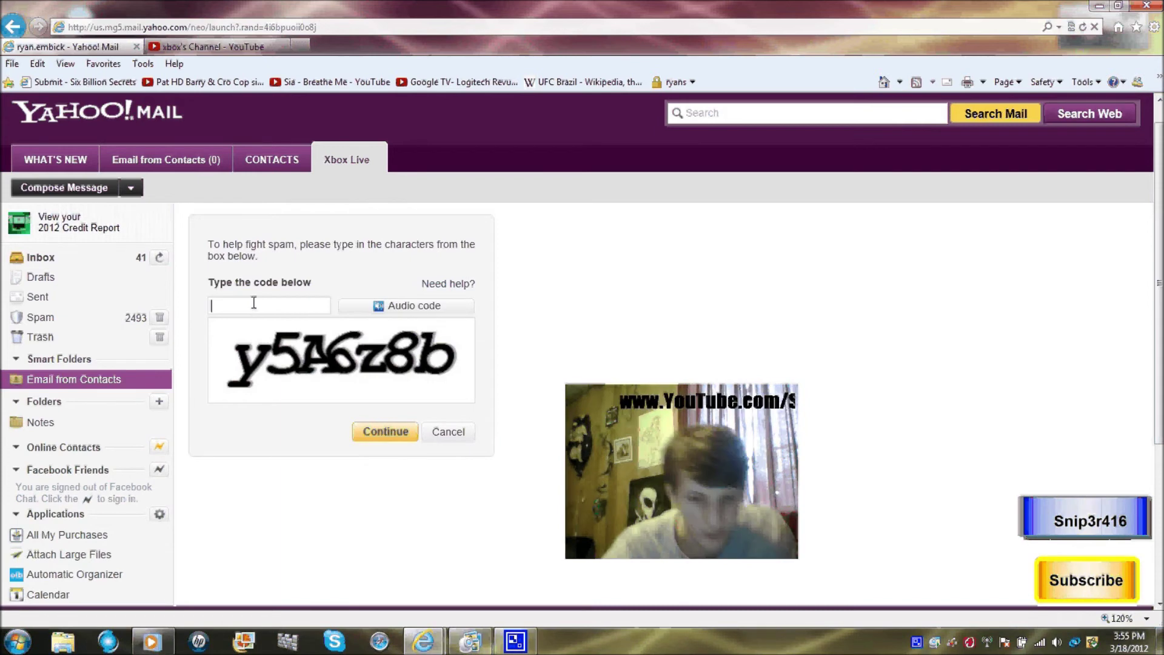
text(y5)
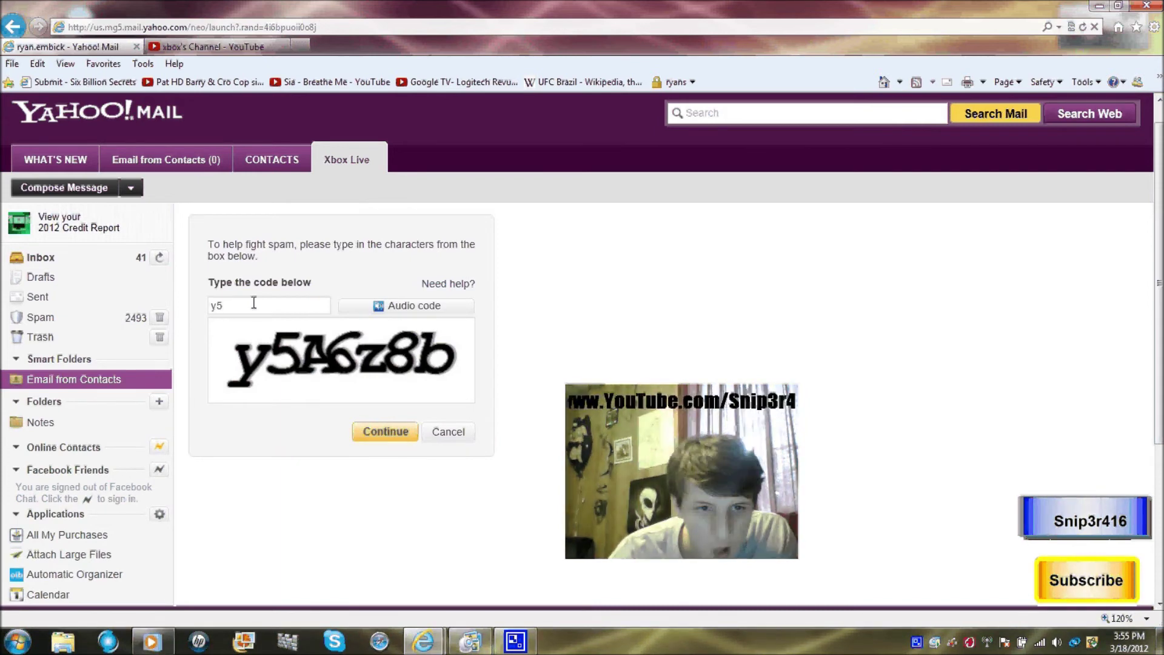
text(a)
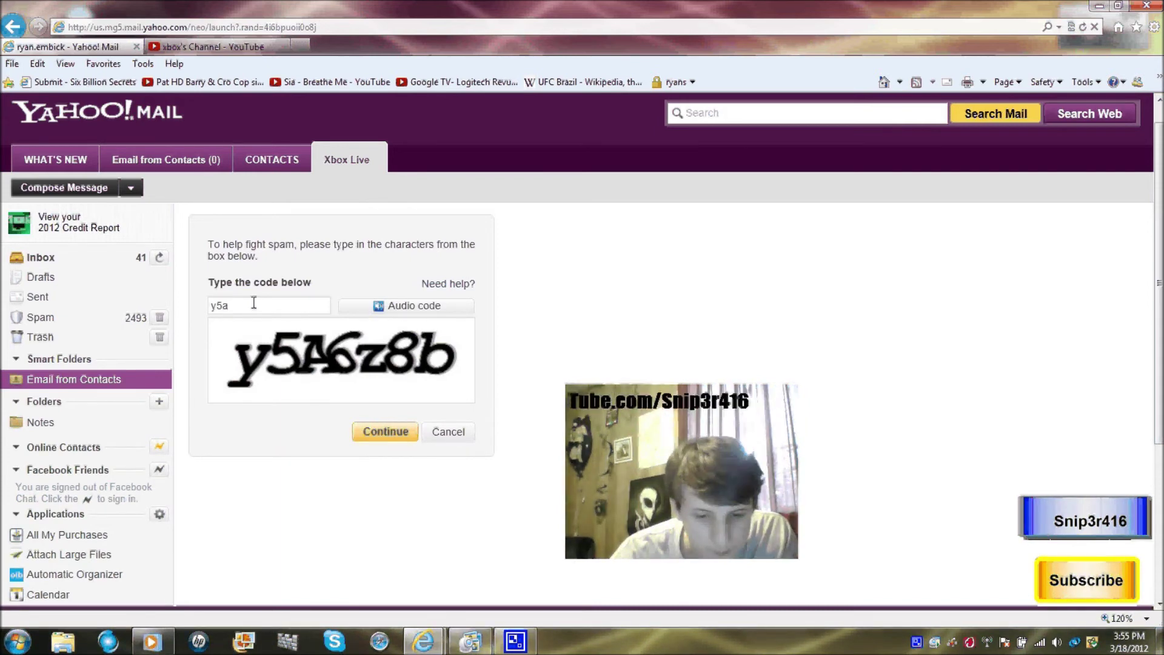
text(6)
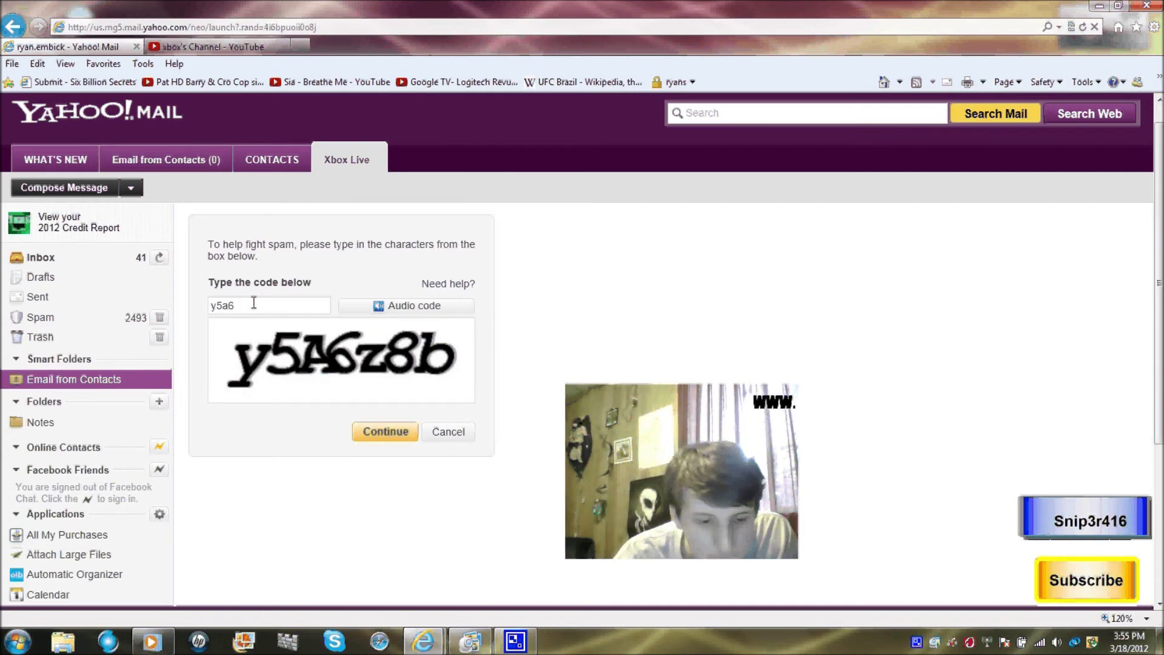
text(z8)
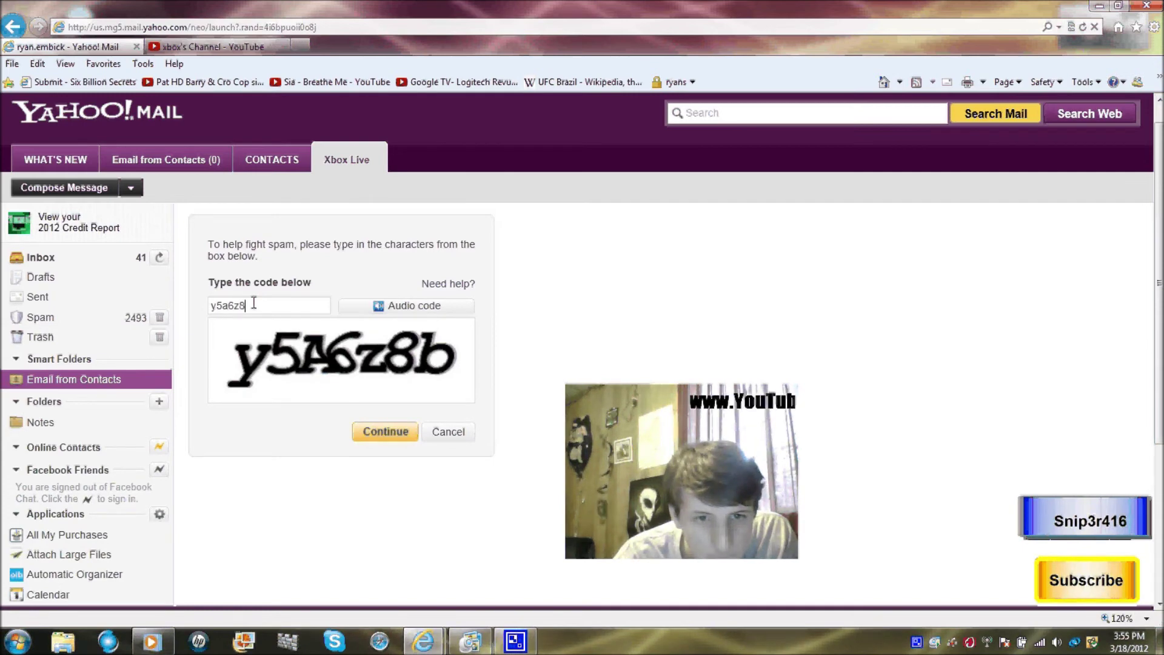
text(b)
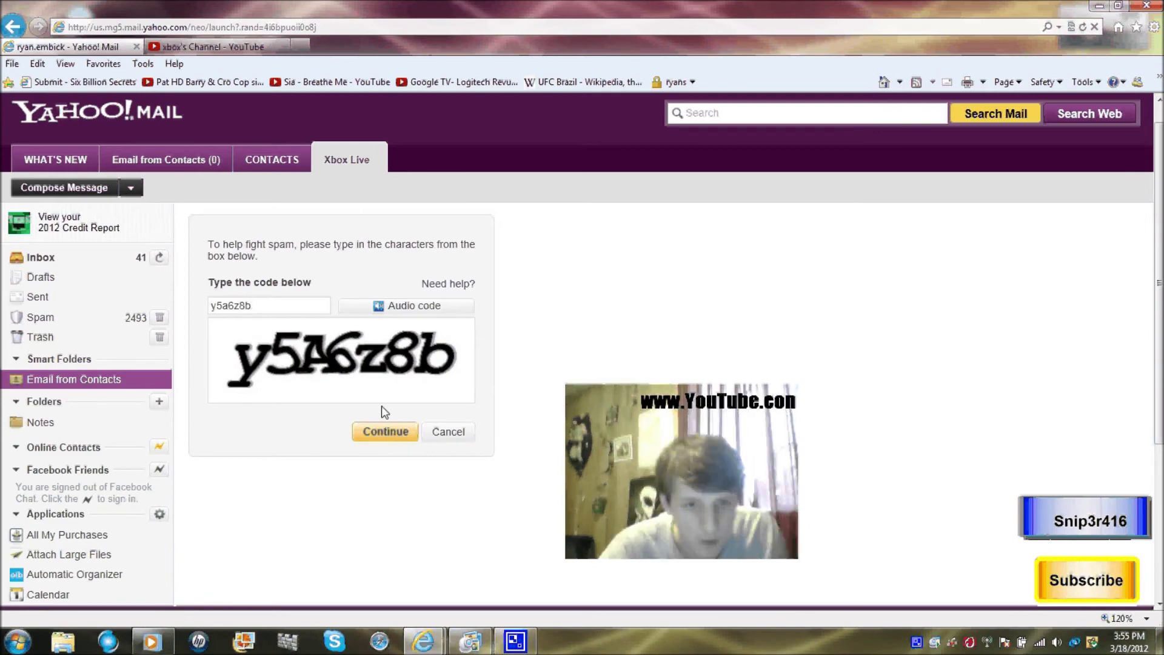
click(388, 434)
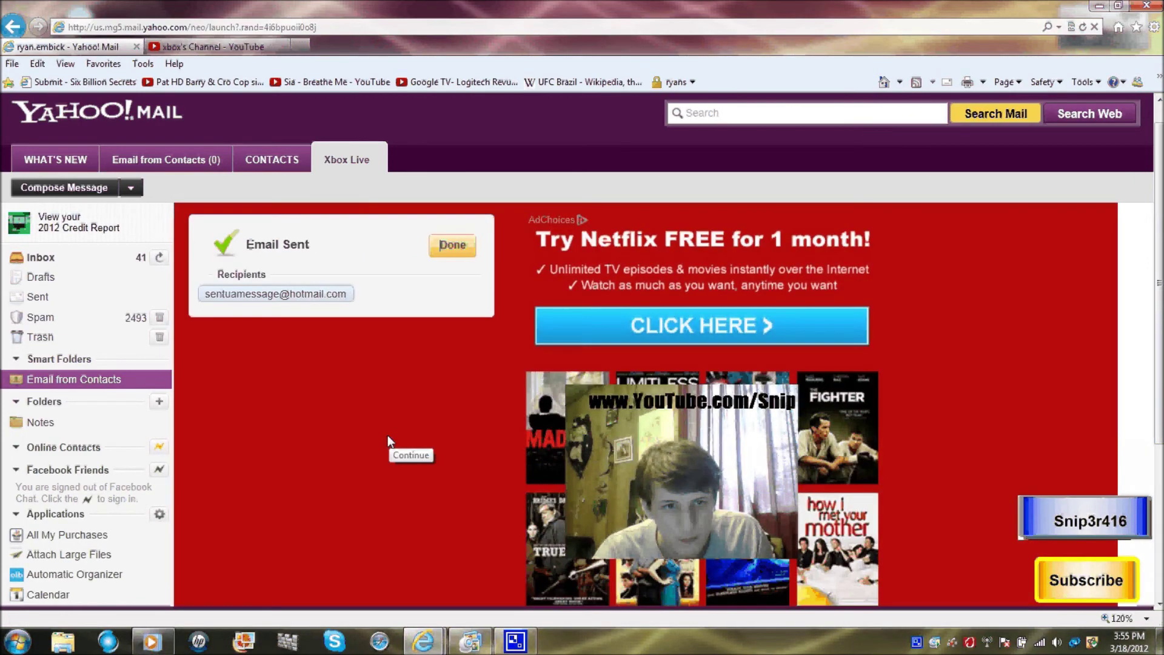
click(458, 245)
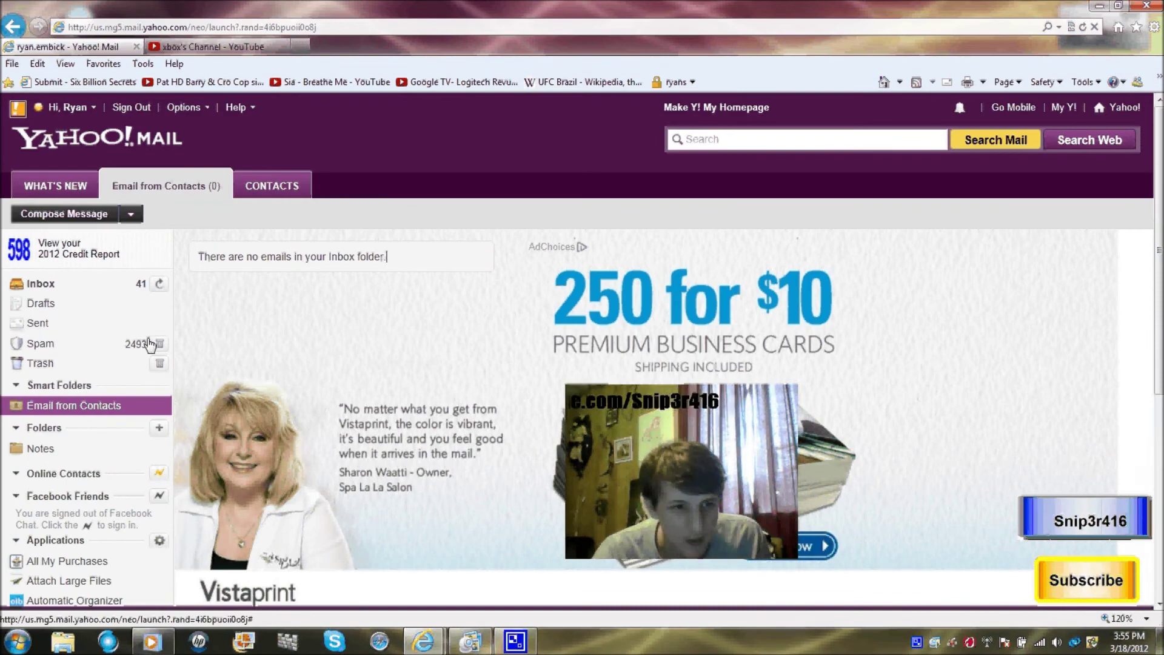
click(126, 287)
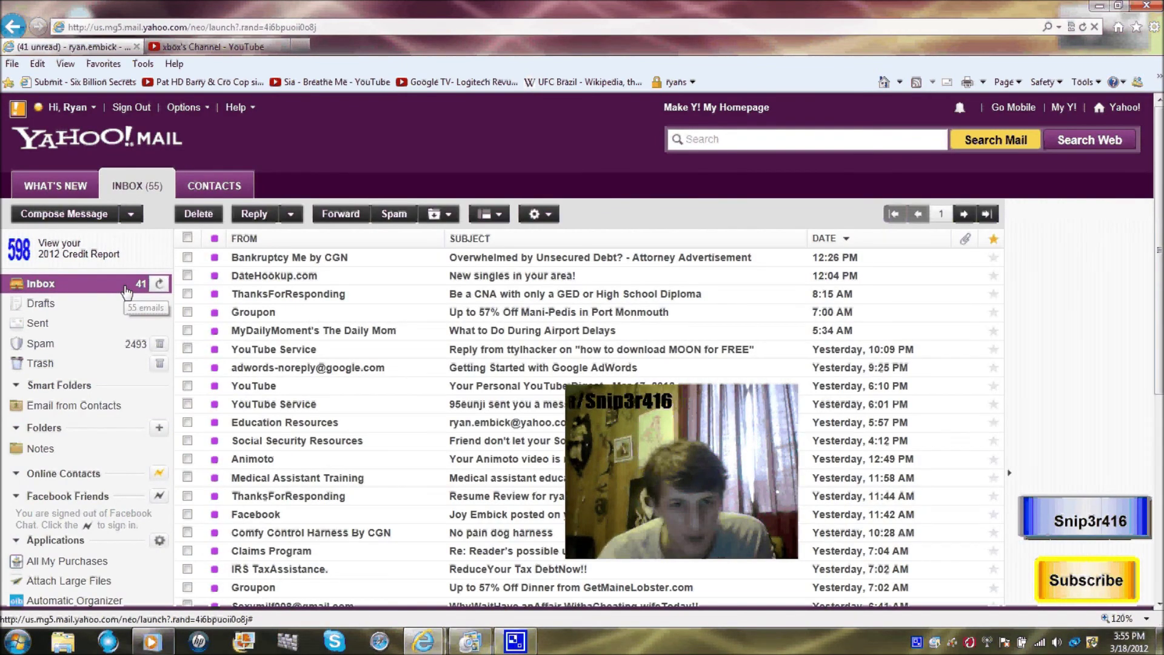
Step: Check sixteen junk messages, from Bankruptcy Me by CGN down to IRS TaxAssistance
click(189, 257)
click(189, 276)
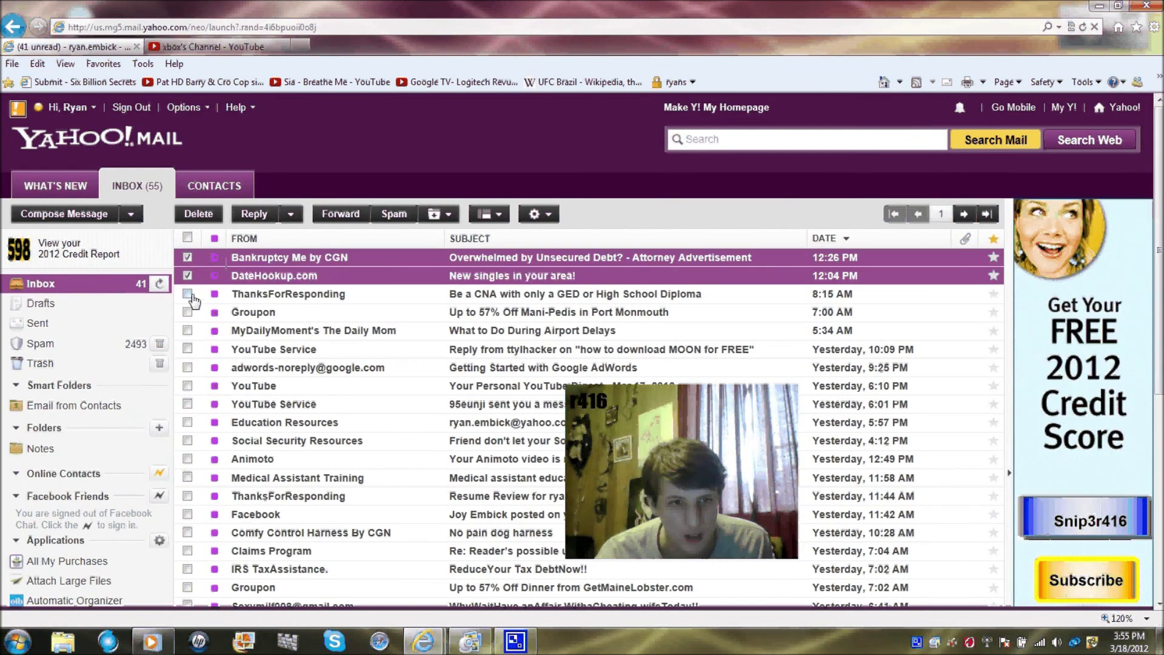
click(188, 295)
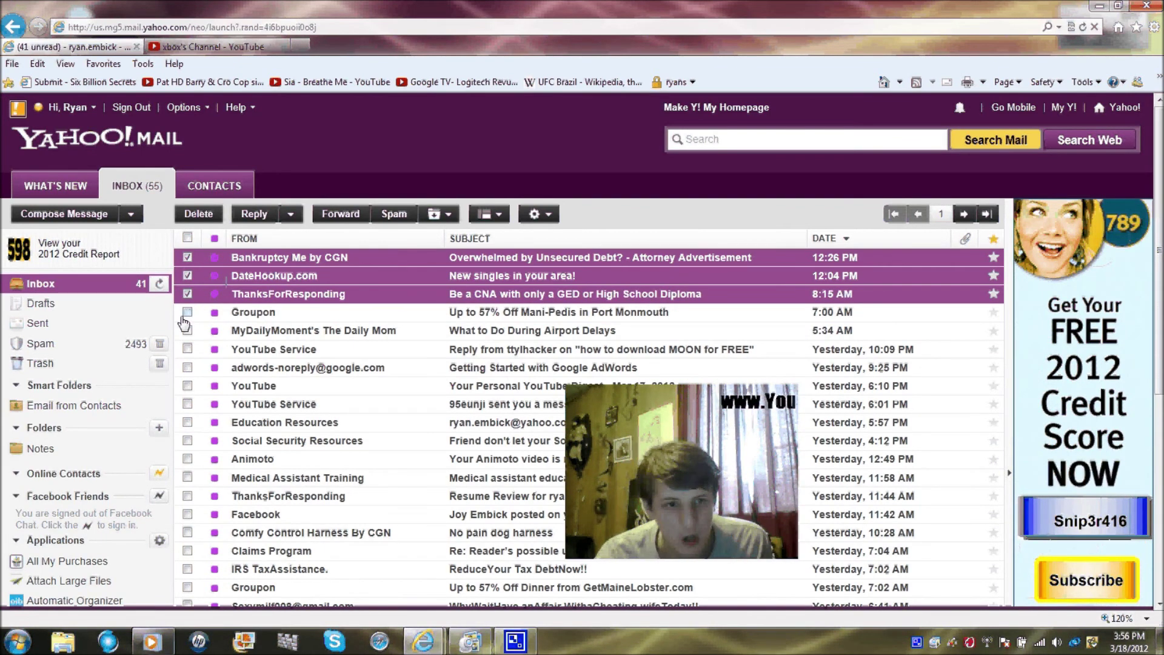
click(187, 312)
click(187, 330)
click(187, 349)
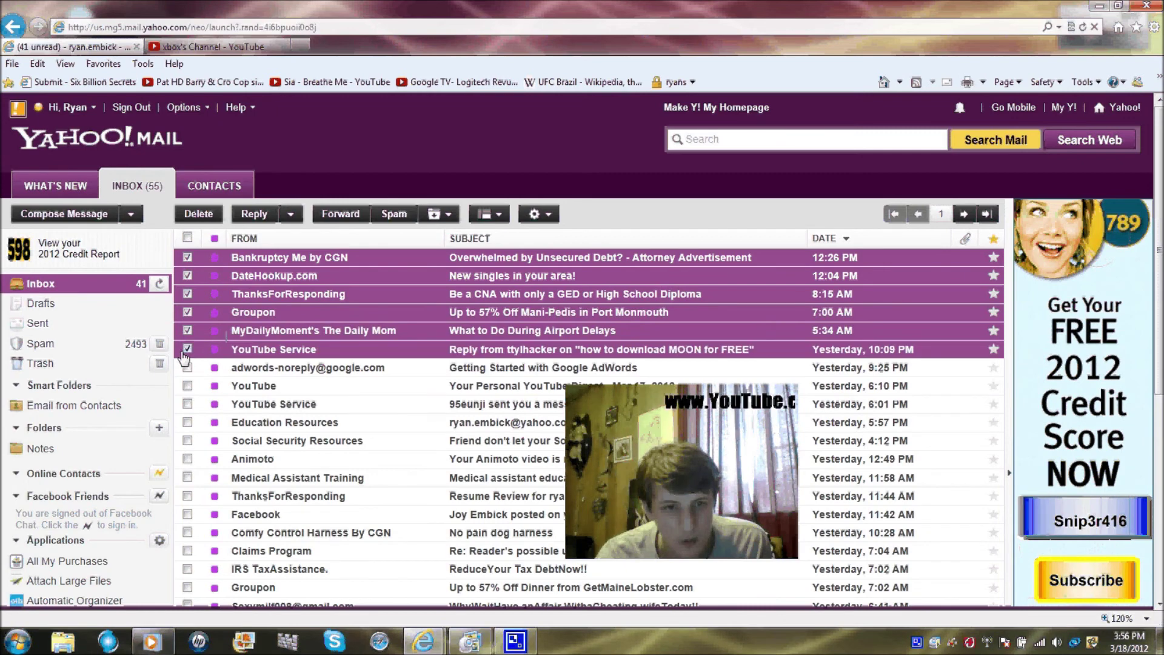
click(187, 386)
click(188, 405)
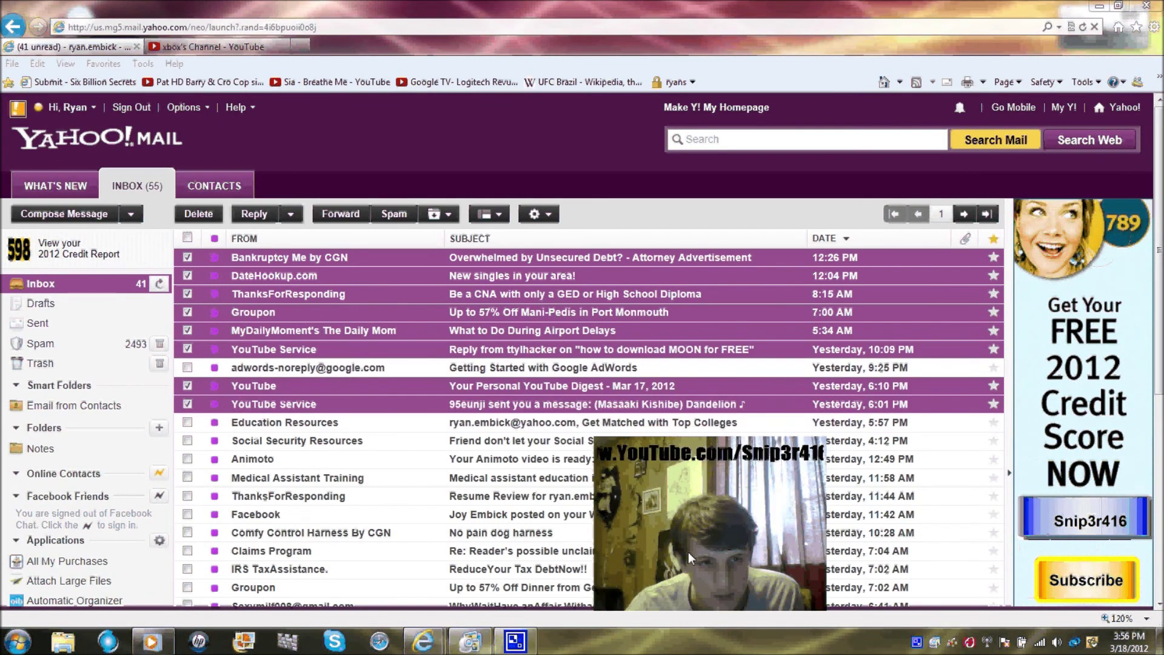
click(187, 441)
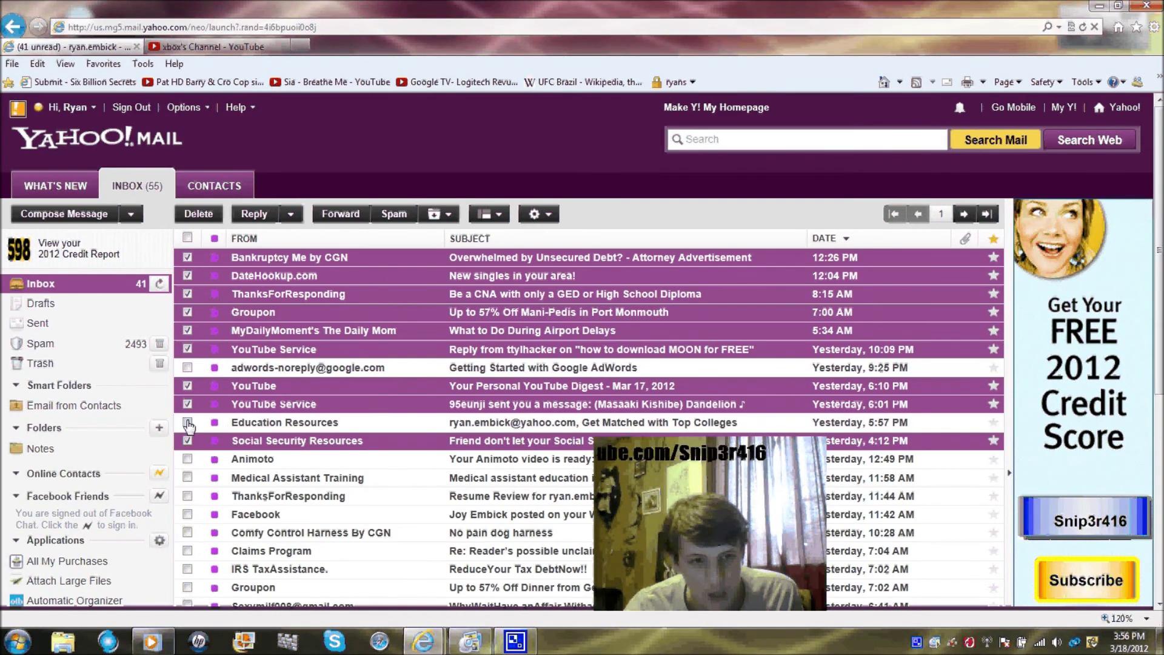
click(188, 422)
click(188, 478)
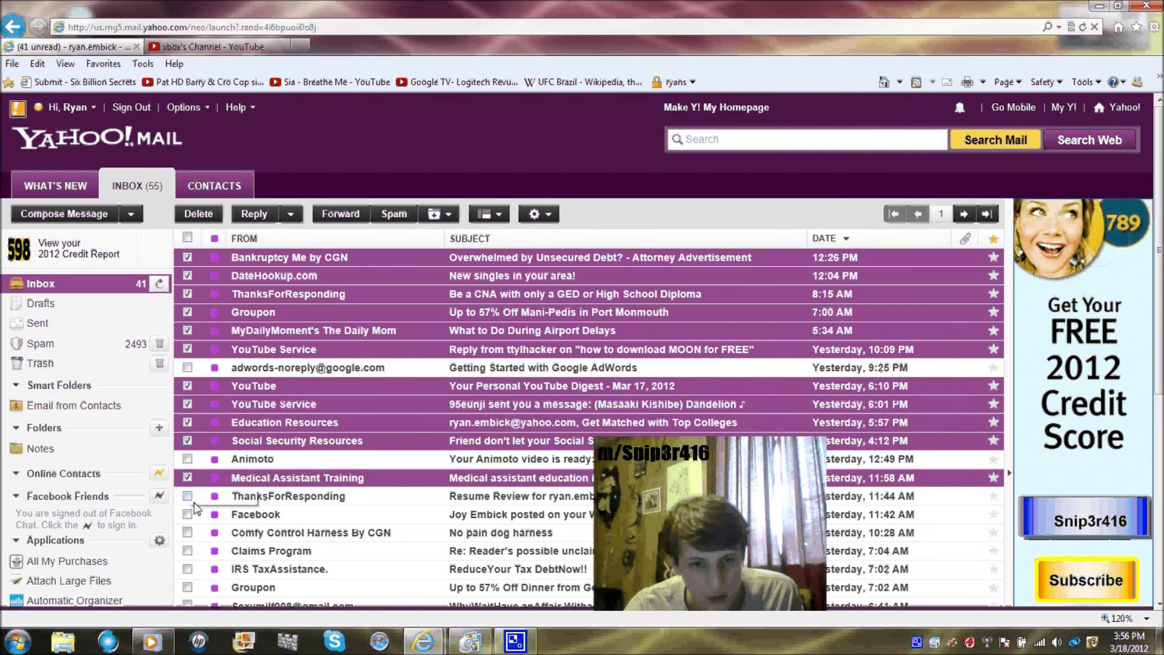
click(188, 496)
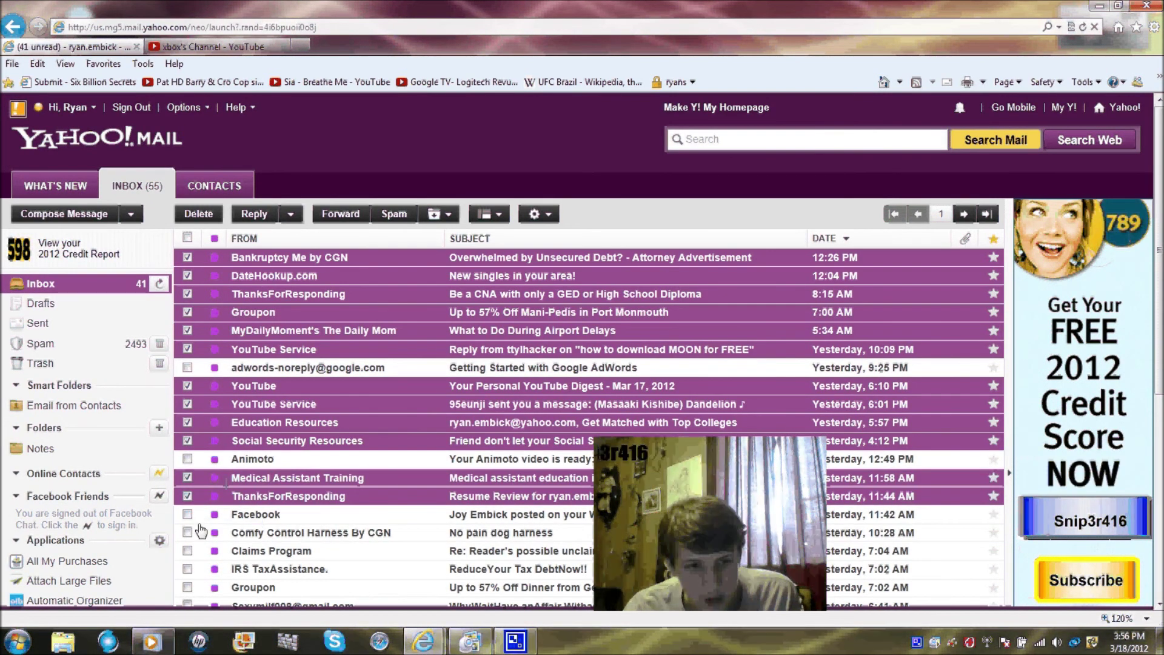
click(188, 515)
click(188, 532)
click(188, 551)
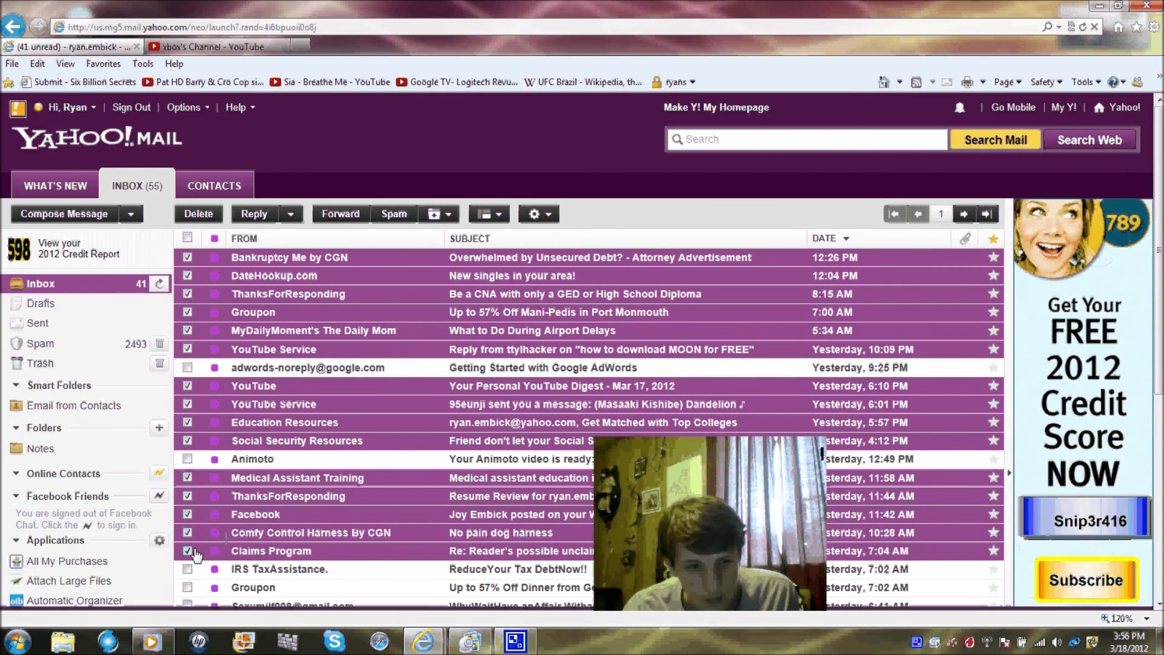
click(188, 569)
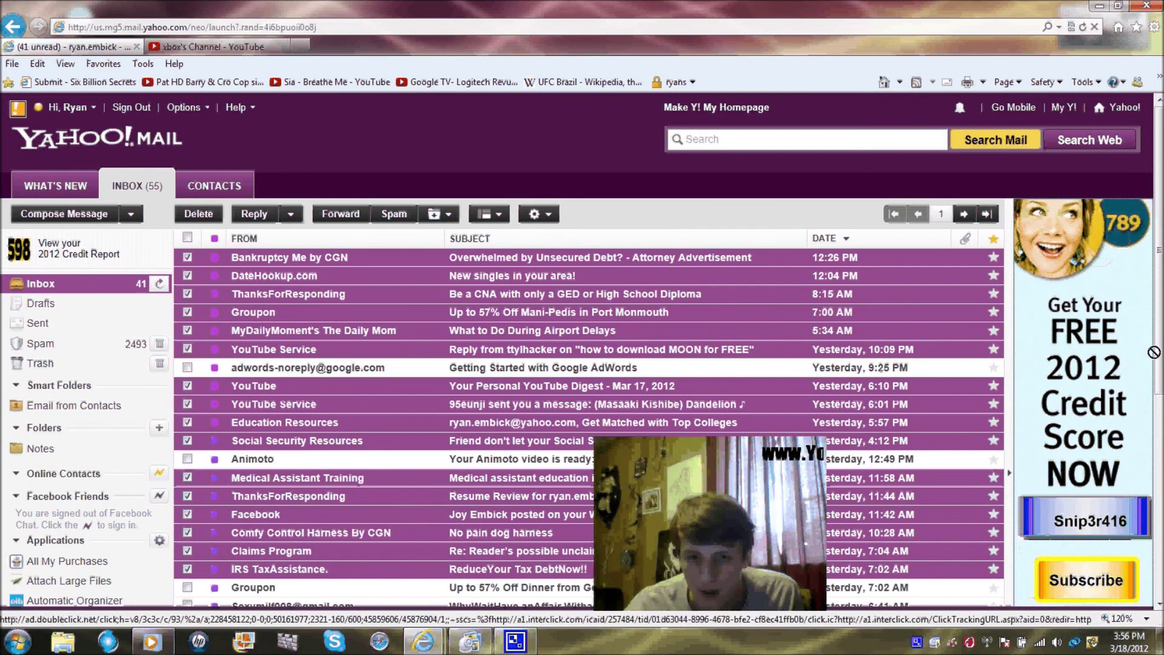
Step: Check seven more junk messages further down, like LasikVisionInstitute and Dental!!, and delete all checked ones
scroll(1153, 351, down, 3)
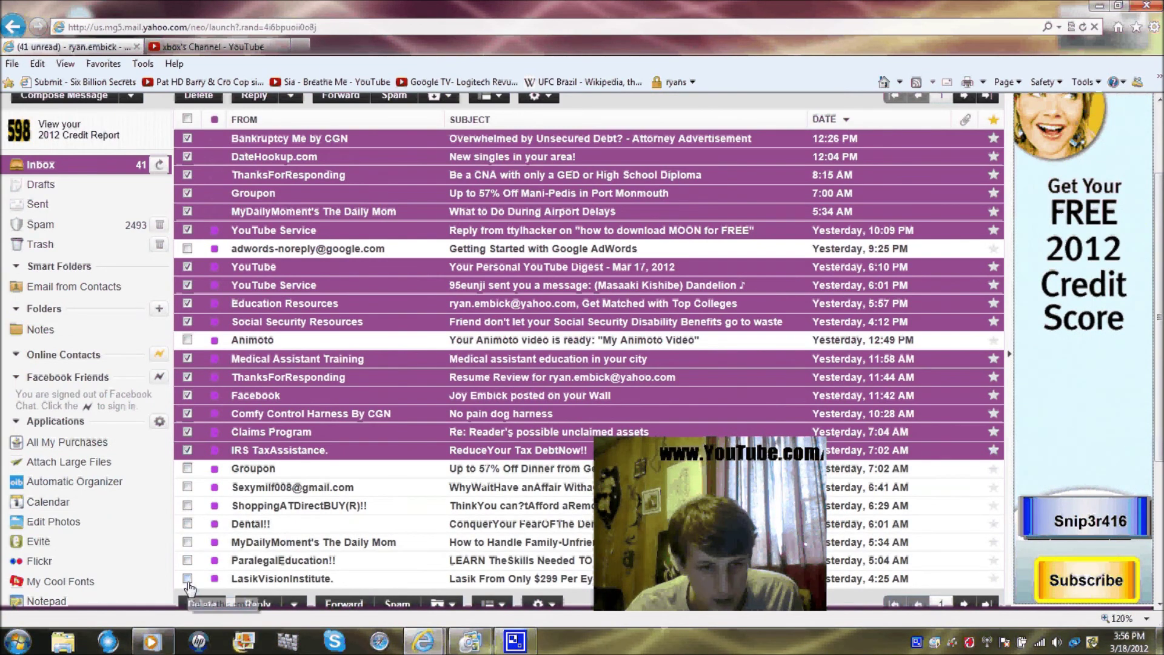
click(188, 579)
click(188, 559)
click(188, 541)
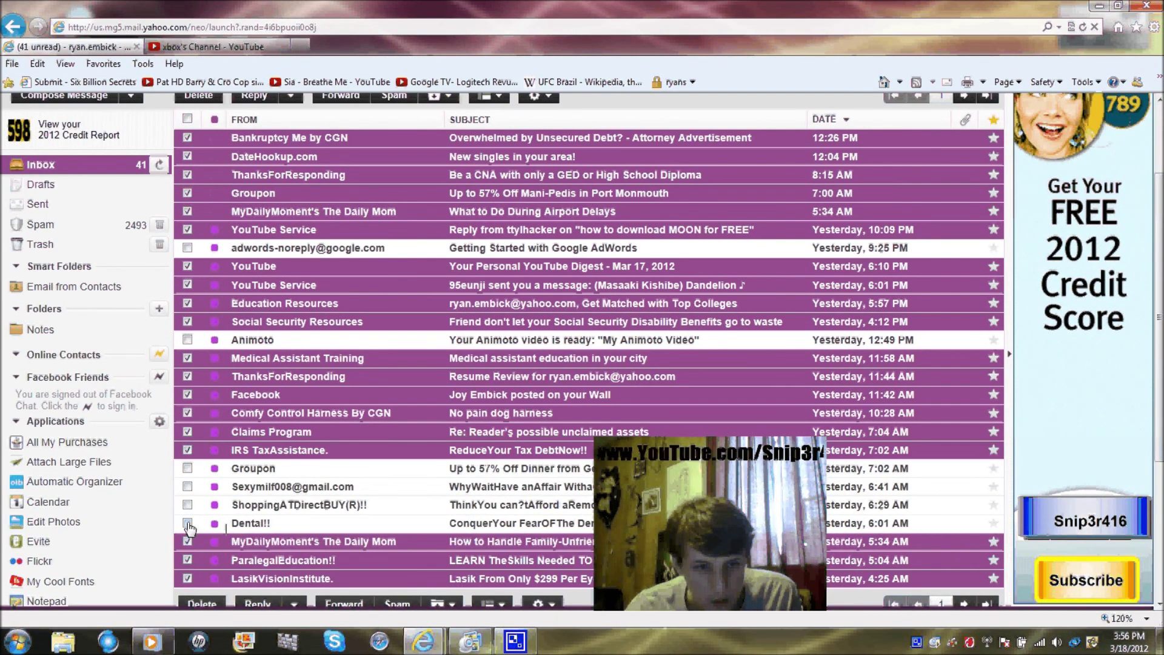
click(188, 522)
click(188, 505)
click(188, 487)
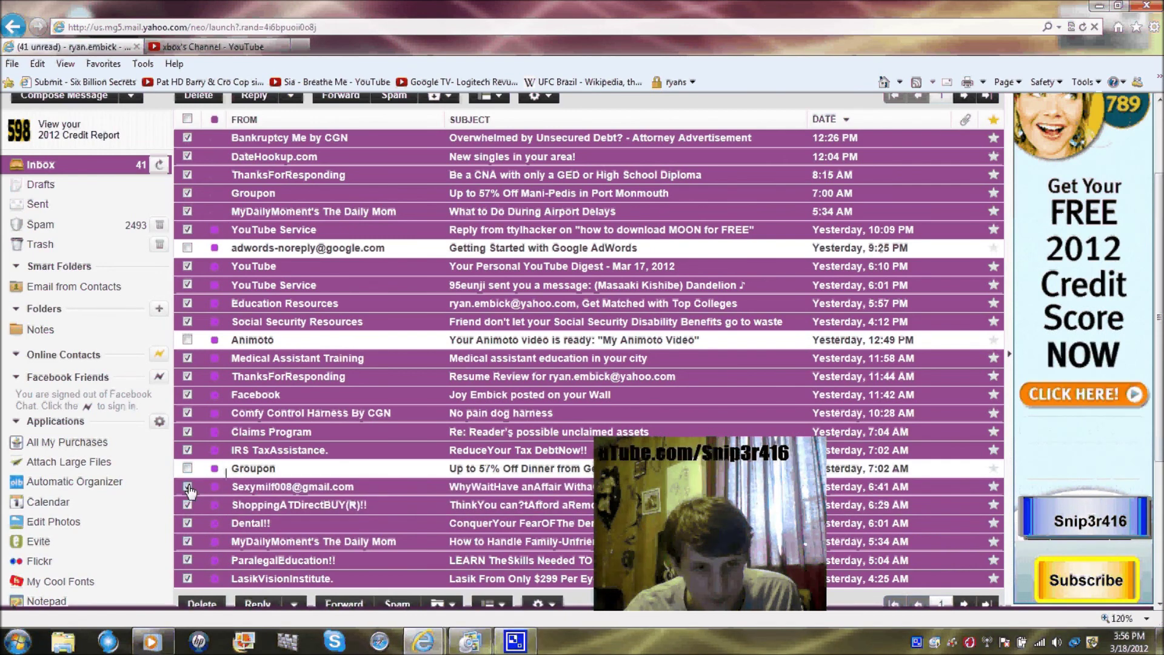
click(188, 468)
scroll(567, 212, up, 3)
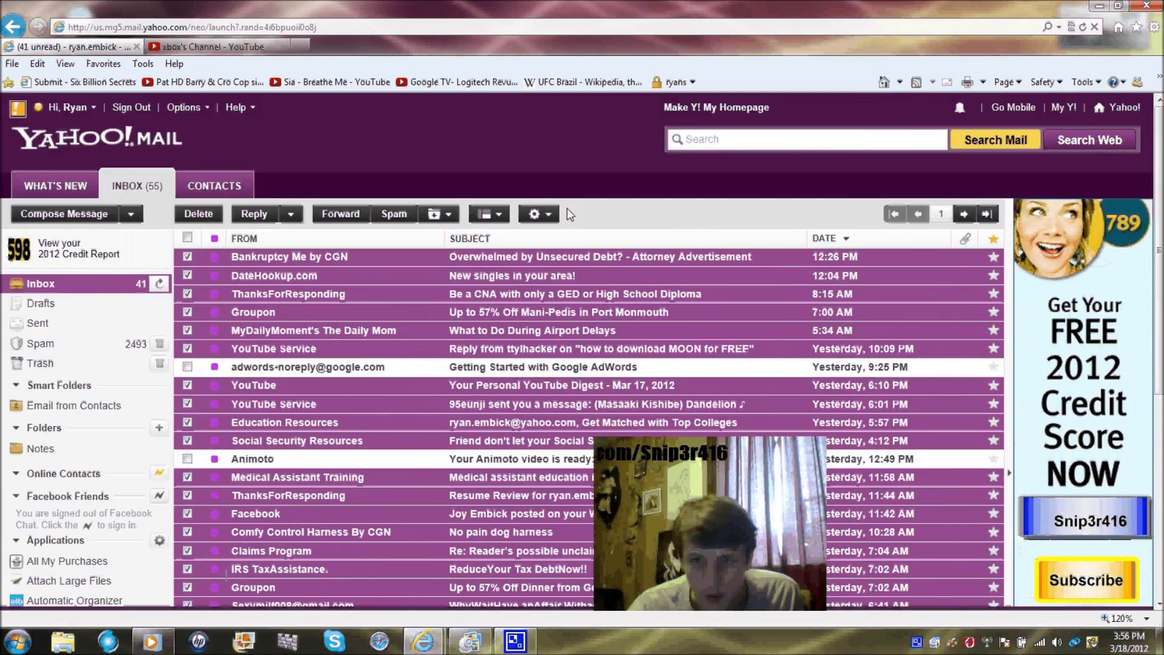
click(198, 214)
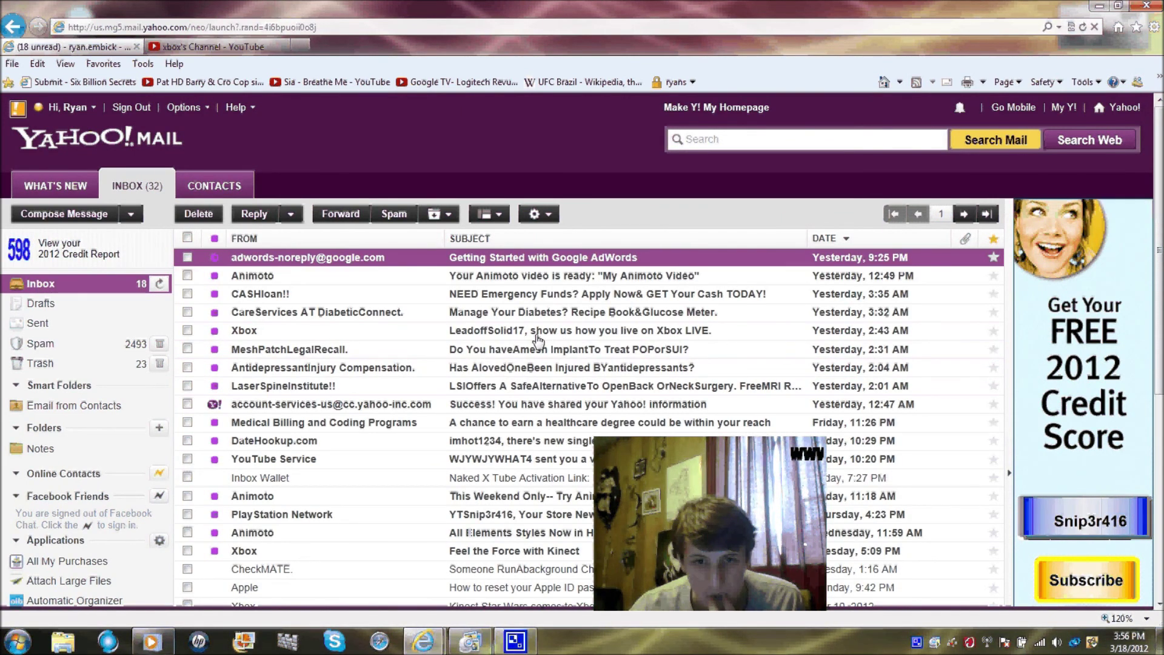
Step: Open the Xbox LIVE newsletter, show its images, and follow the 'Find out how to win' link
click(600, 333)
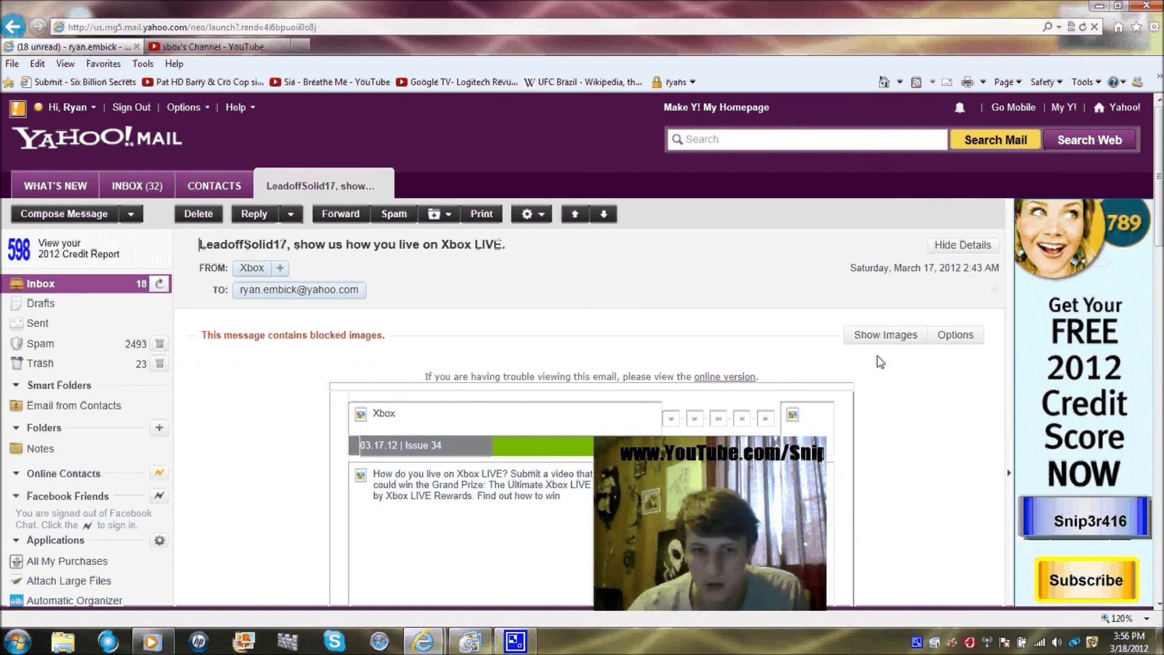
click(887, 334)
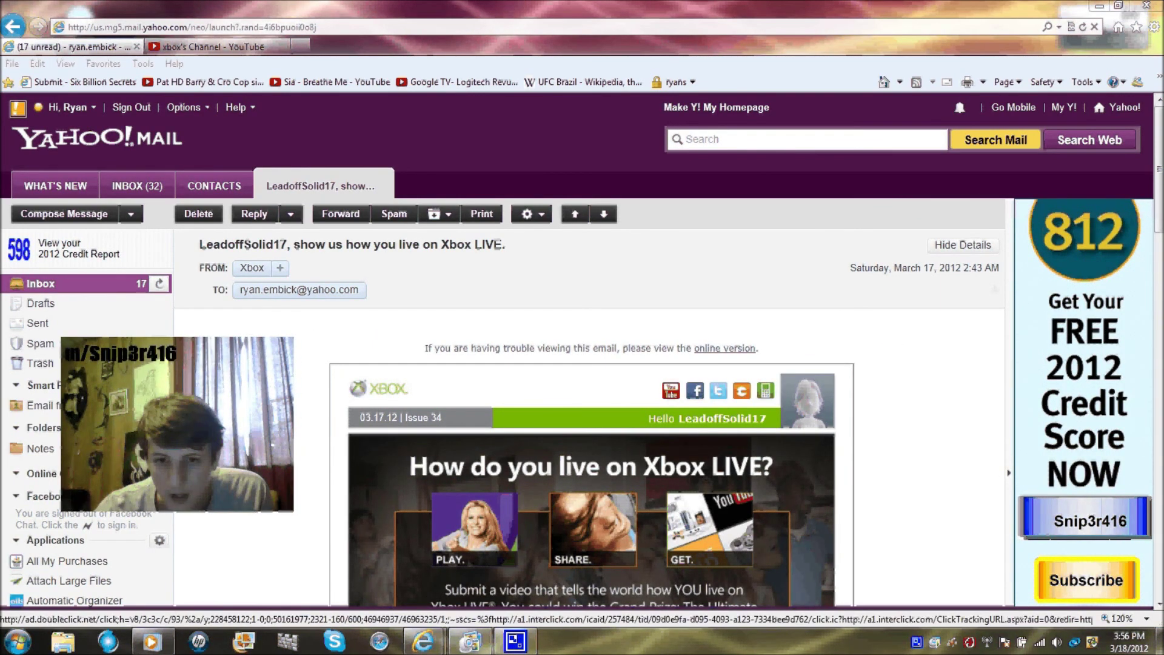
scroll(498, 244, down, 4)
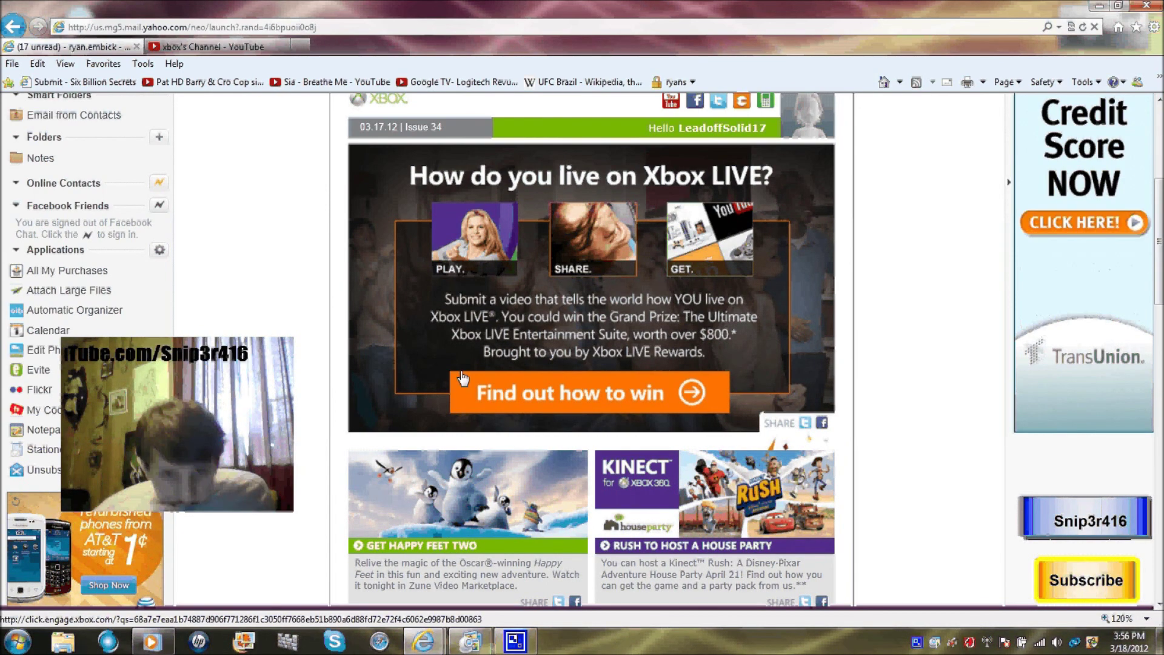
click(615, 395)
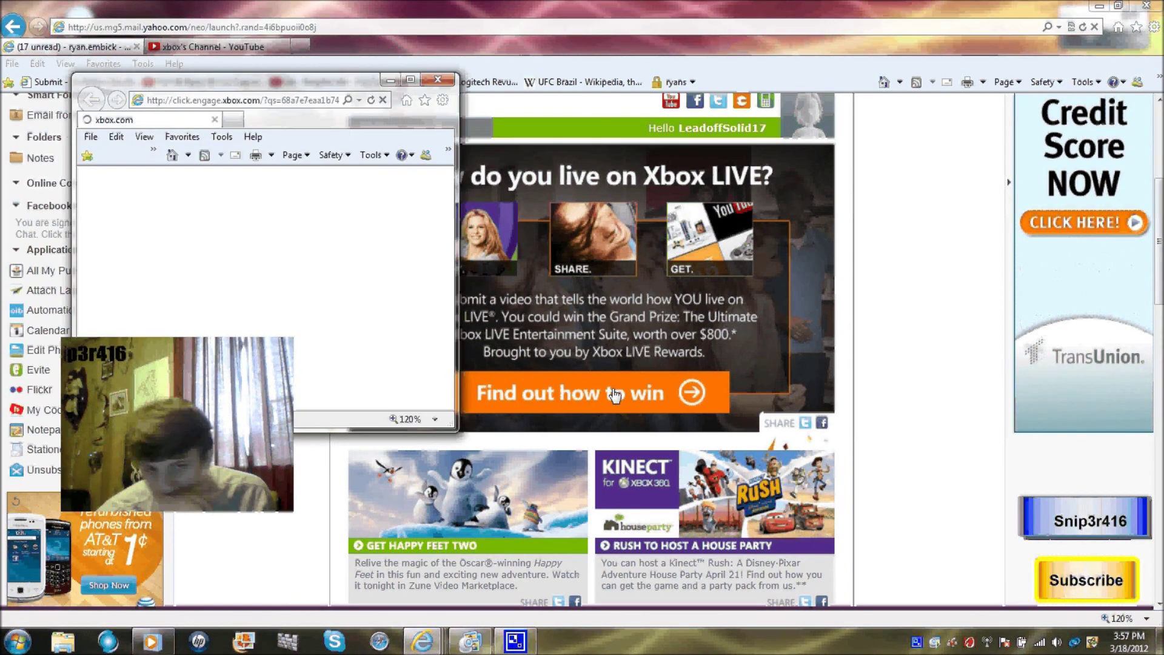